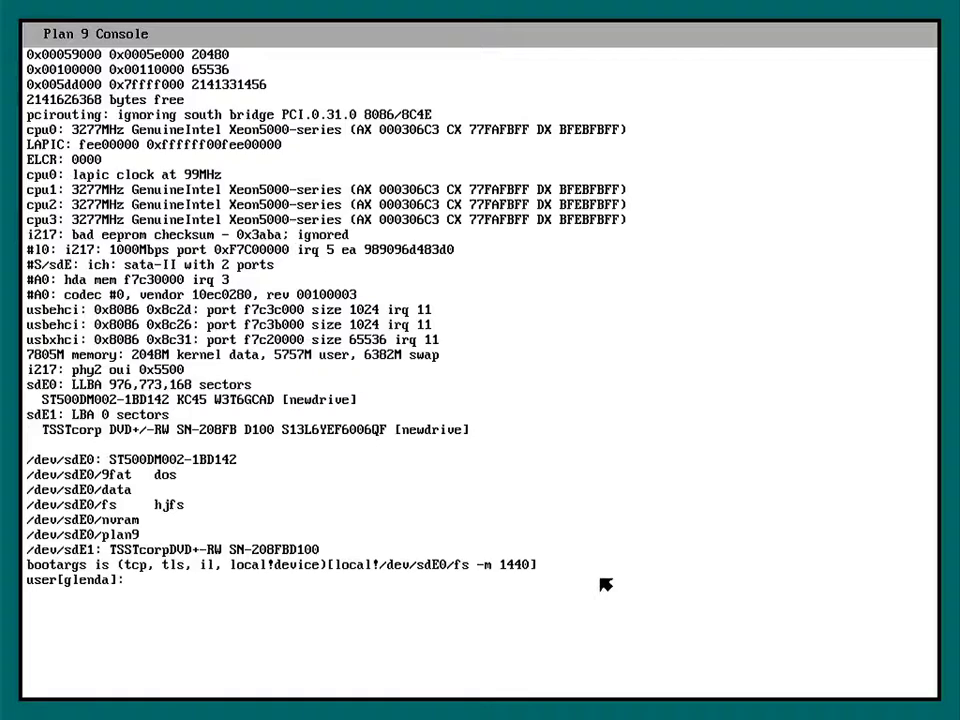
Accept the default user name at the boot prompt.
key(Return)
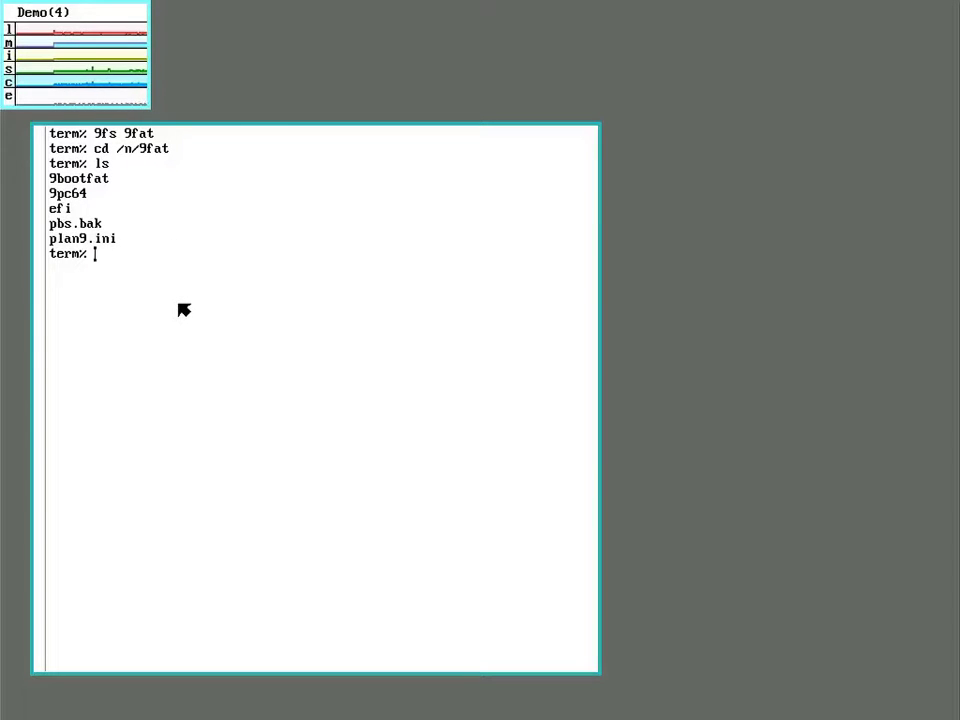
Print the contents of plan9.ini from the /n/9fat directory.
text(cat plan9.ini)
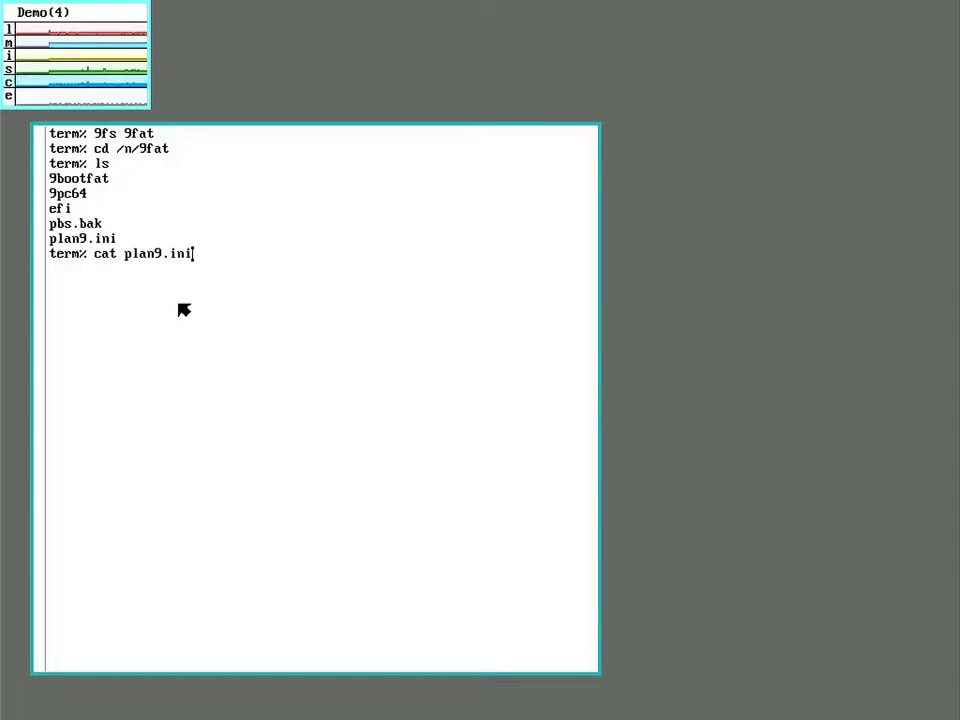
key(Return)
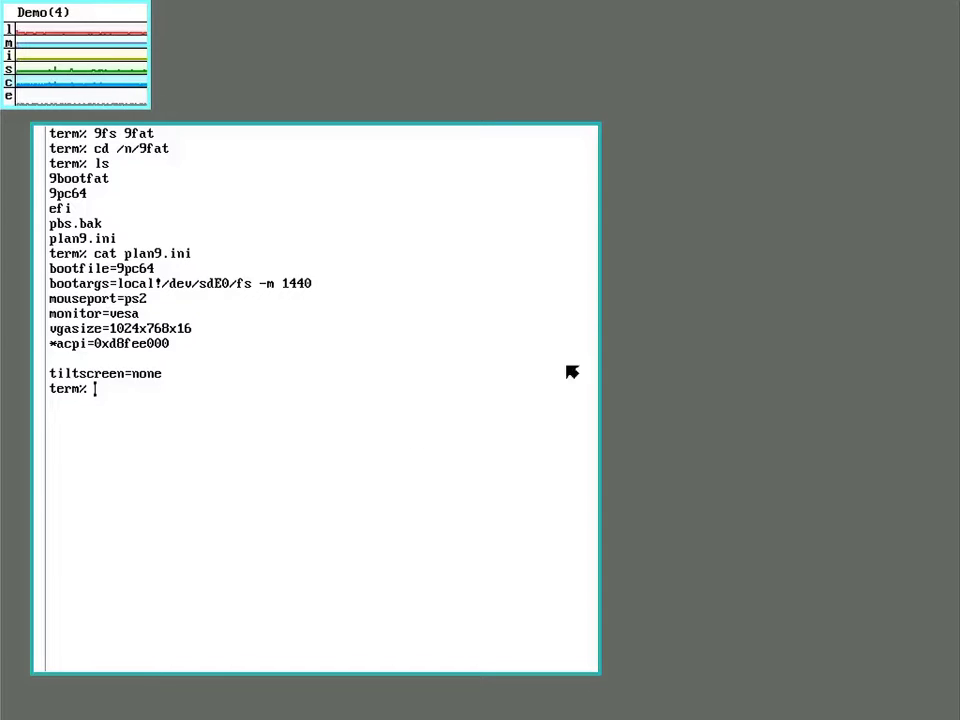
Open a large new terminal window beside the existing one and display the manual page for plan9.ini.
right_click(900, 28)
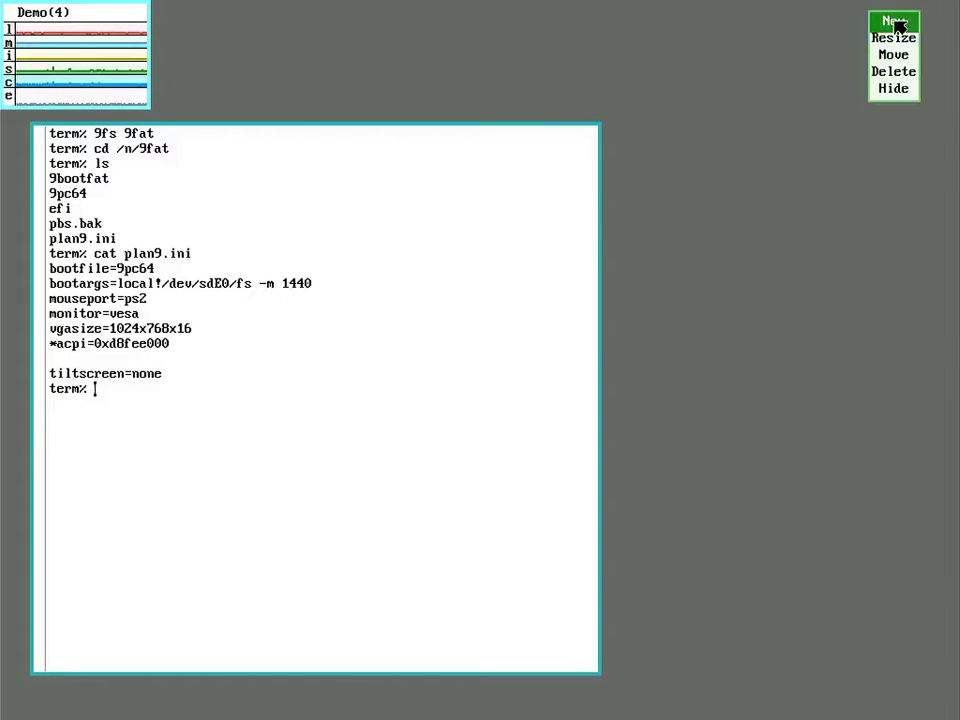
drag(940, 18, 366, 692)
text(man plan9)
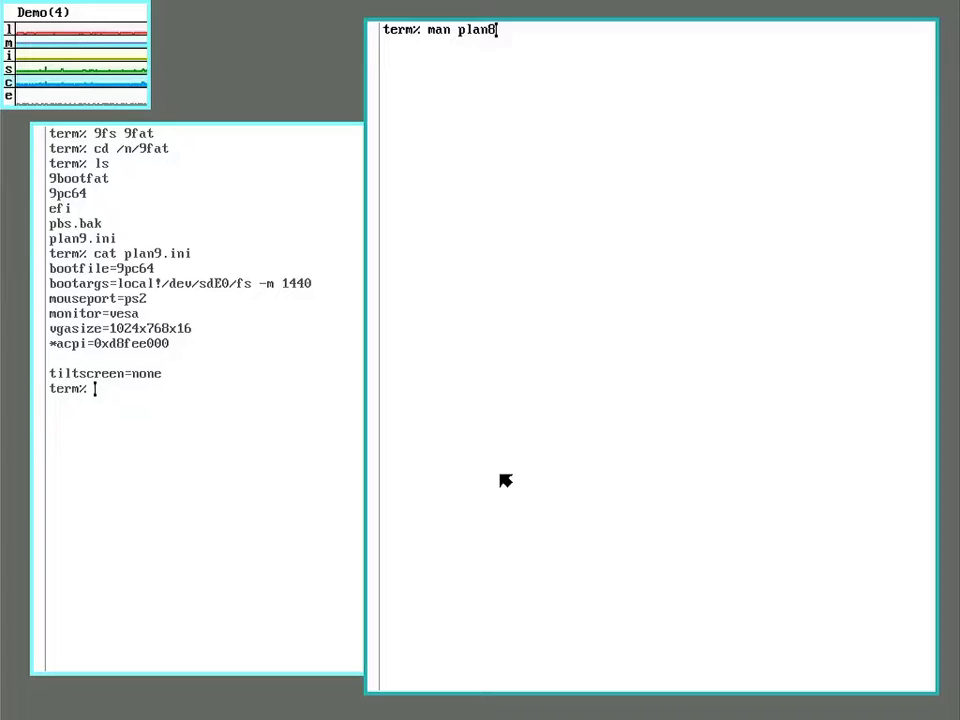
text(.ini)
key(Return)
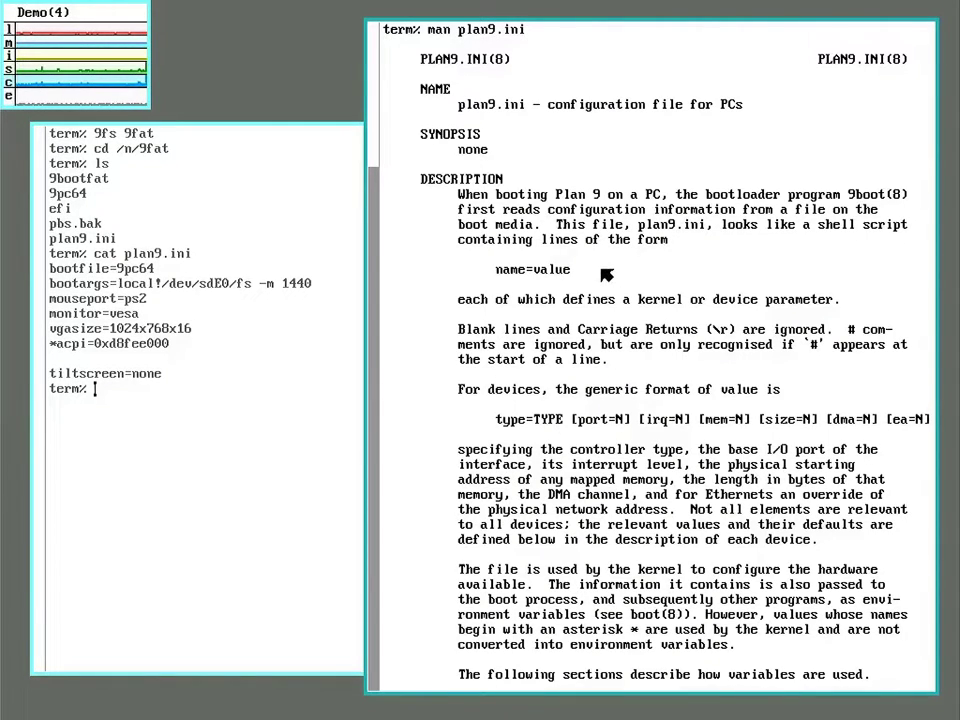
Look through the plan9.ini manual page for the BOOTING section and its settings for suppressing the boot prompts.
scroll(606, 275, down, 10)
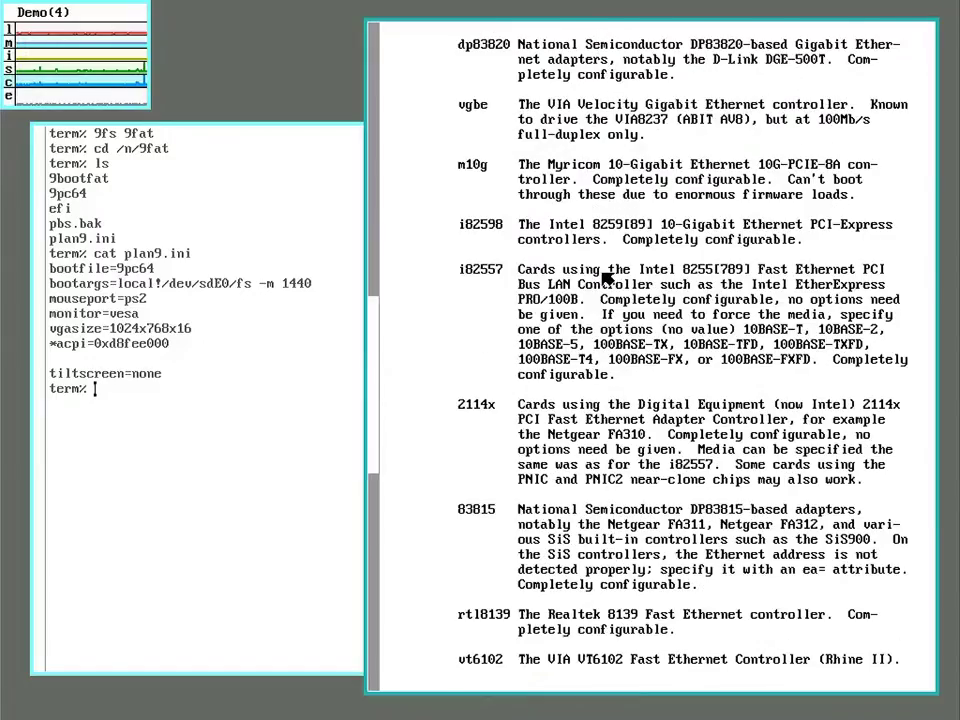
scroll(606, 280, down, 5)
scroll(606, 278, down, 10)
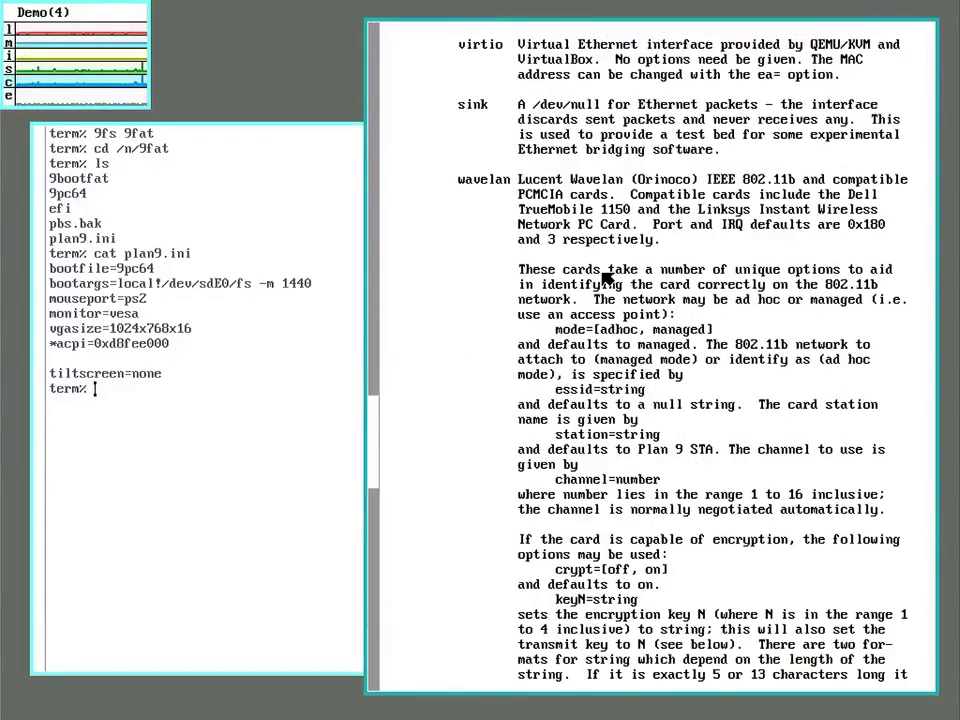
scroll(606, 278, down, 5)
scroll(540, 278, down, 10)
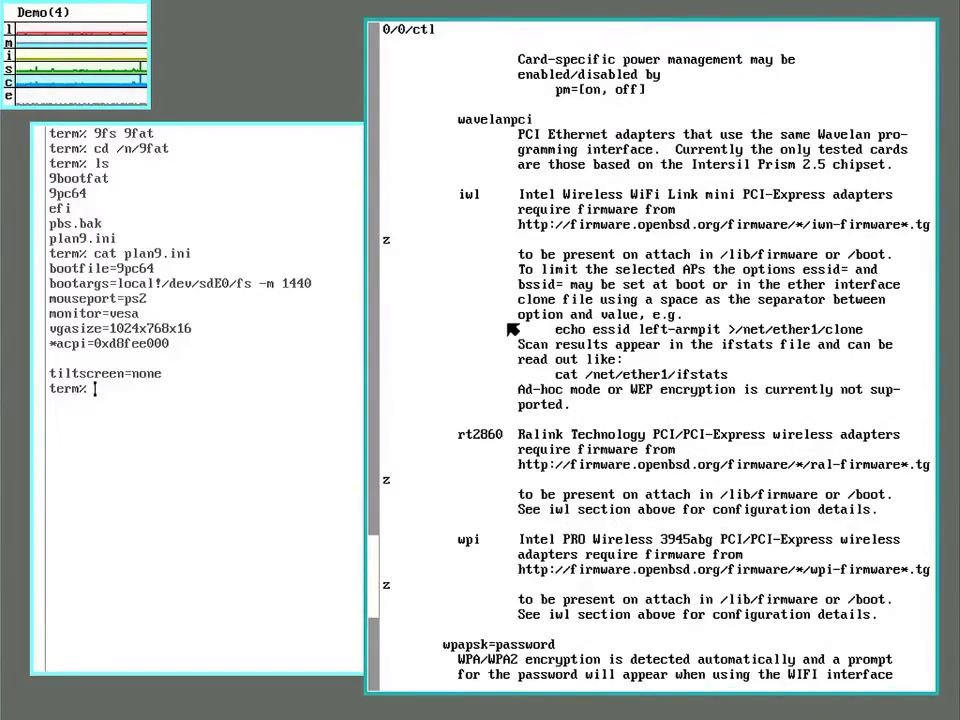
scroll(480, 325, down, 8)
scroll(583, 339, down, 10)
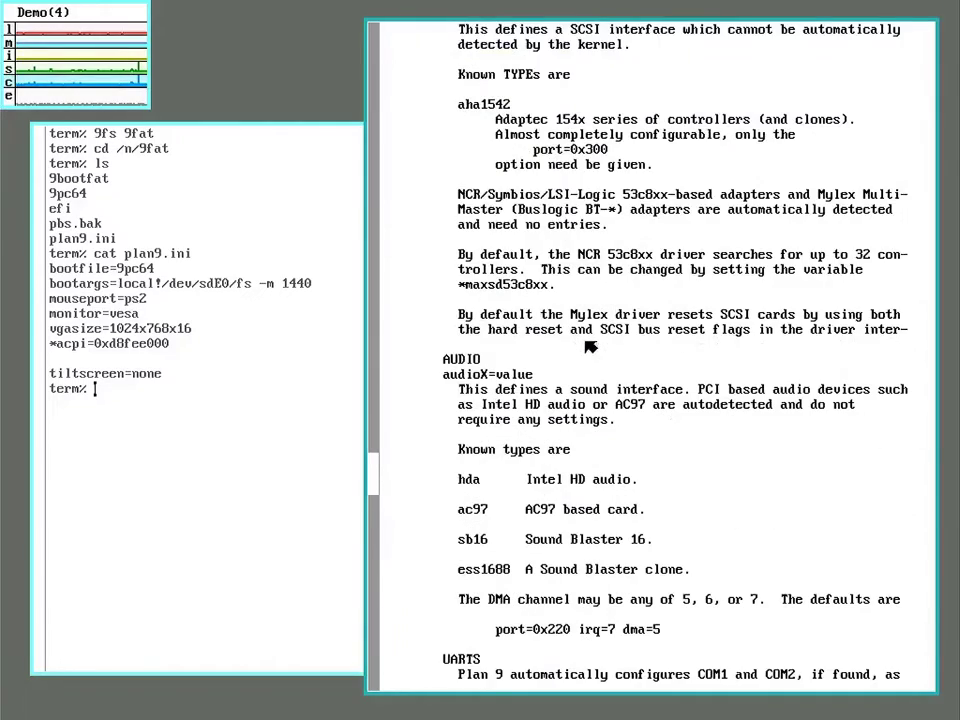
scroll(590, 346, down, 15)
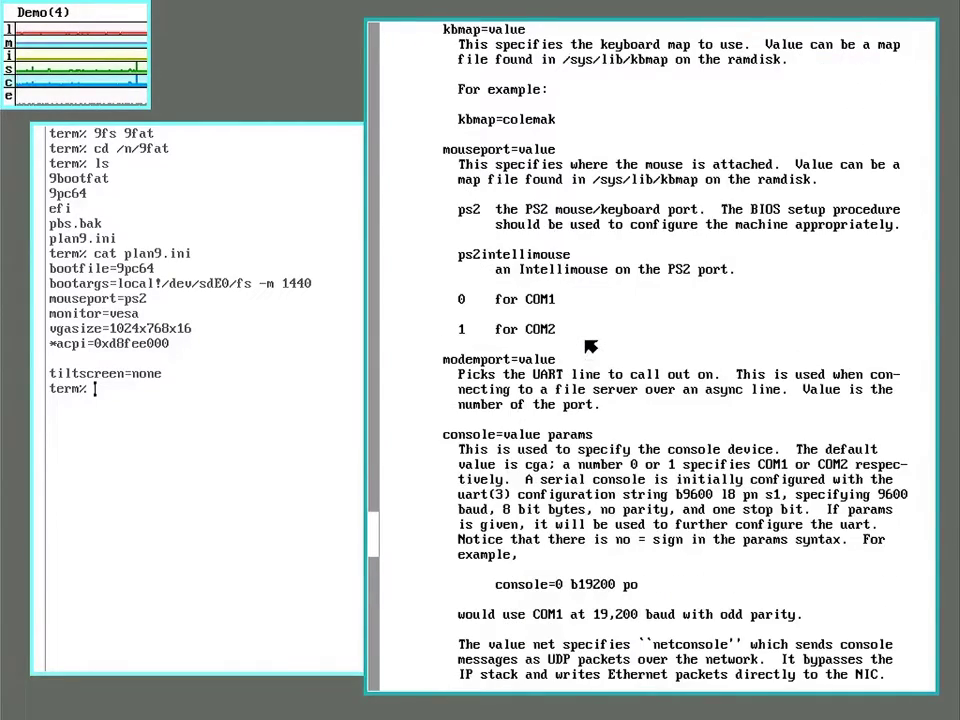
scroll(590, 346, down, 12)
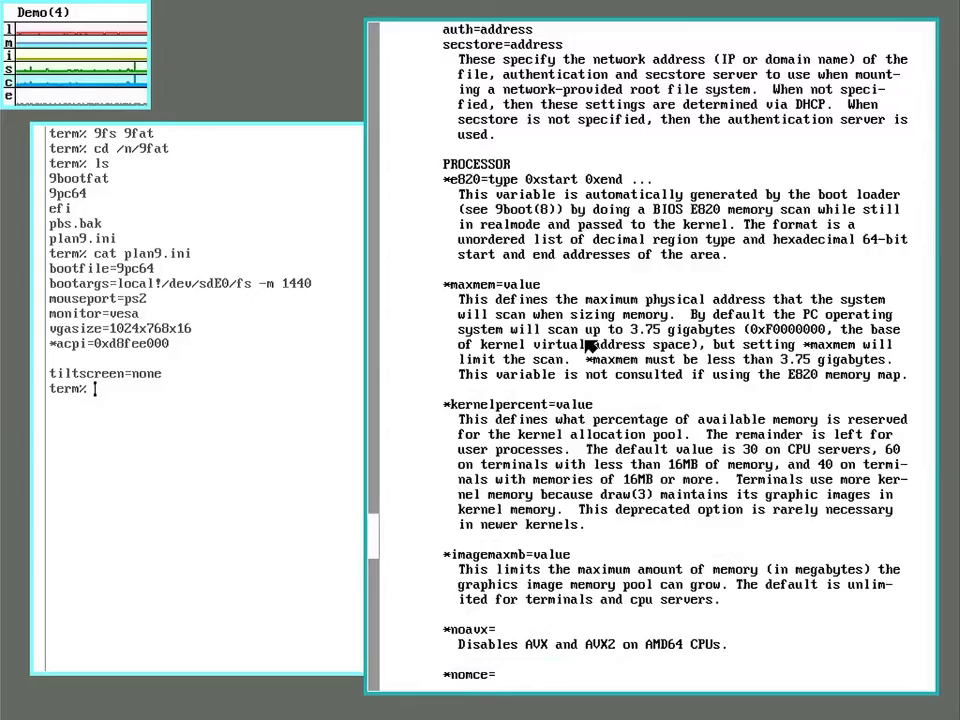
scroll(590, 346, down, 6)
scroll(590, 346, down, 15)
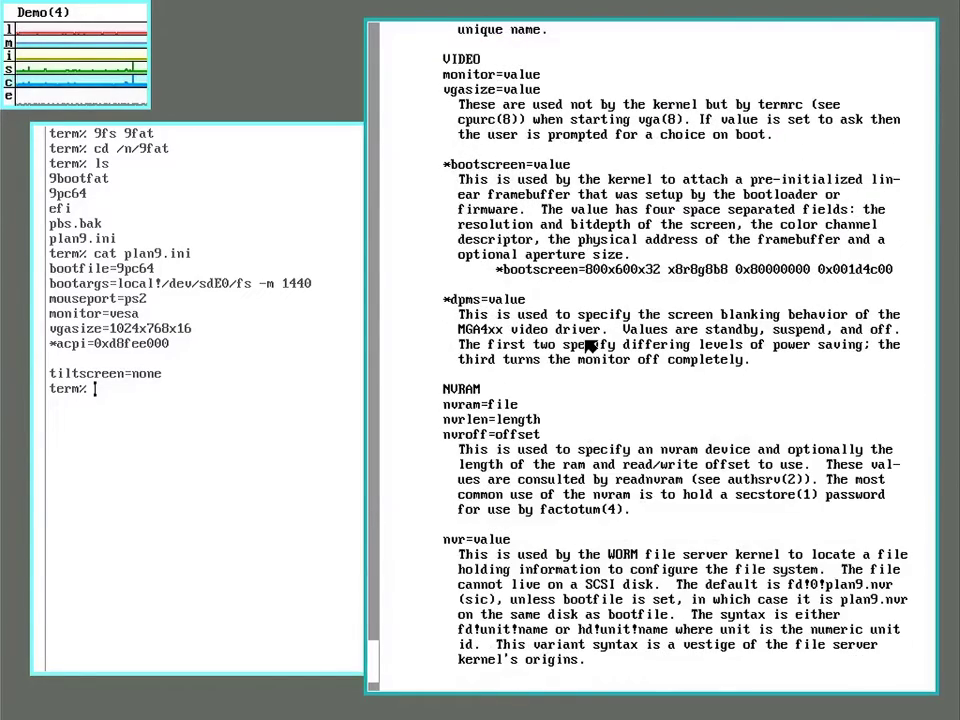
scroll(590, 346, down, 5)
scroll(590, 346, up, 12)
scroll(590, 346, up, 12)
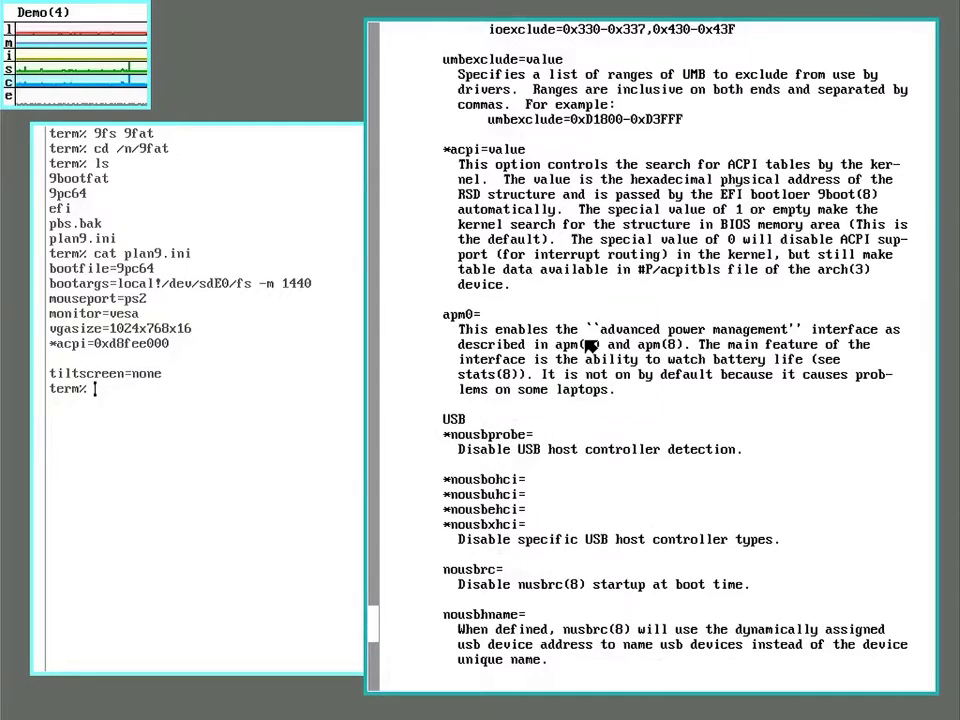
scroll(590, 346, up, 5)
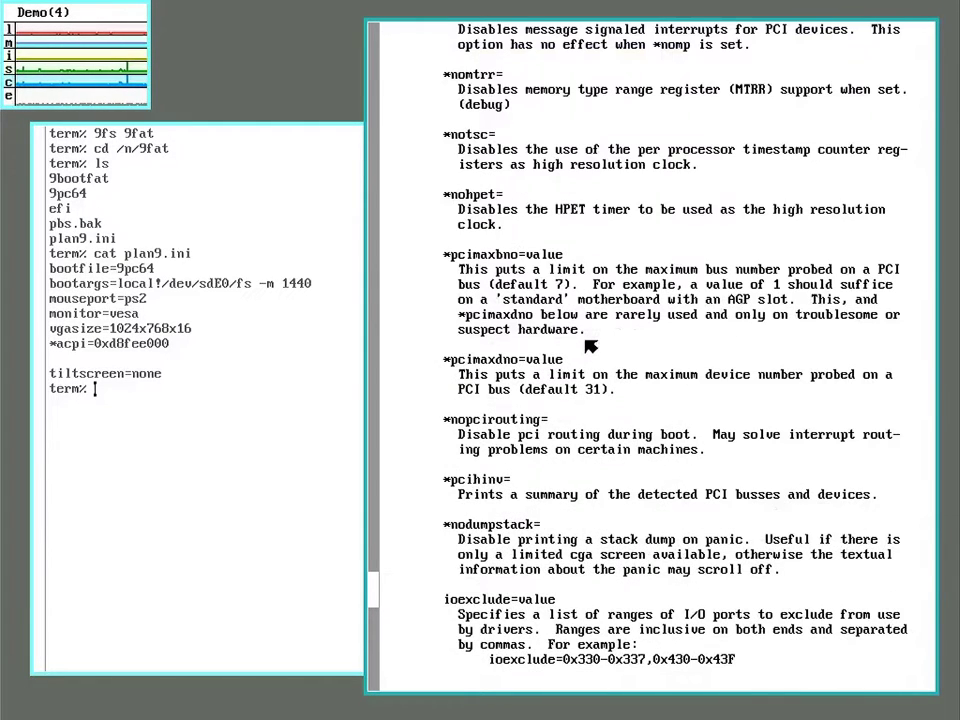
scroll(590, 346, up, 3)
scroll(590, 346, up, 3)
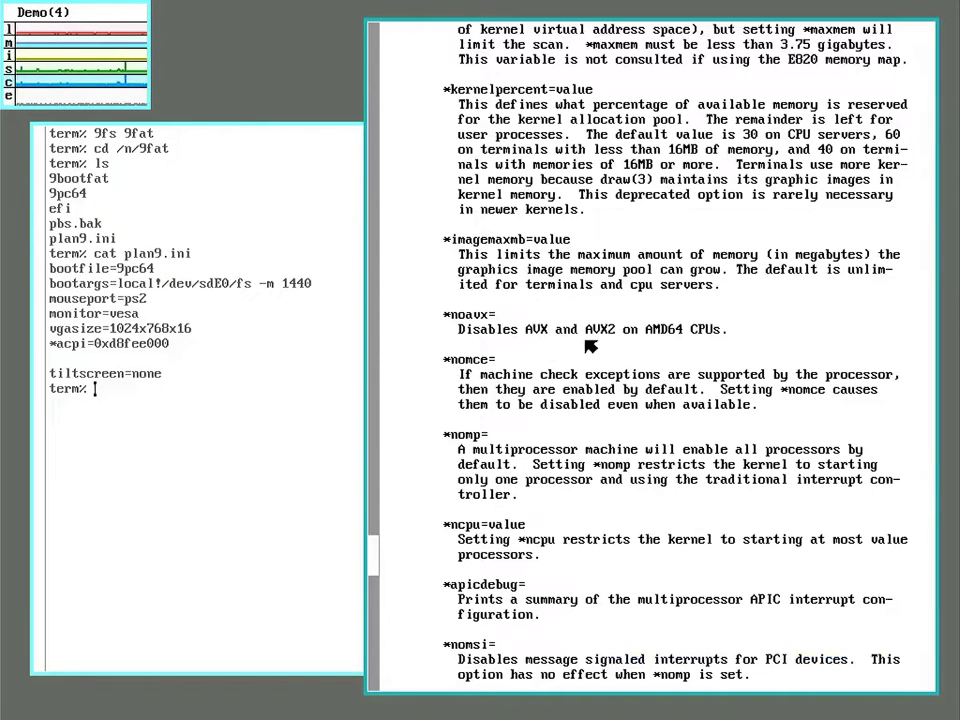
scroll(600, 360, up, 3)
scroll(611, 314, up, 3)
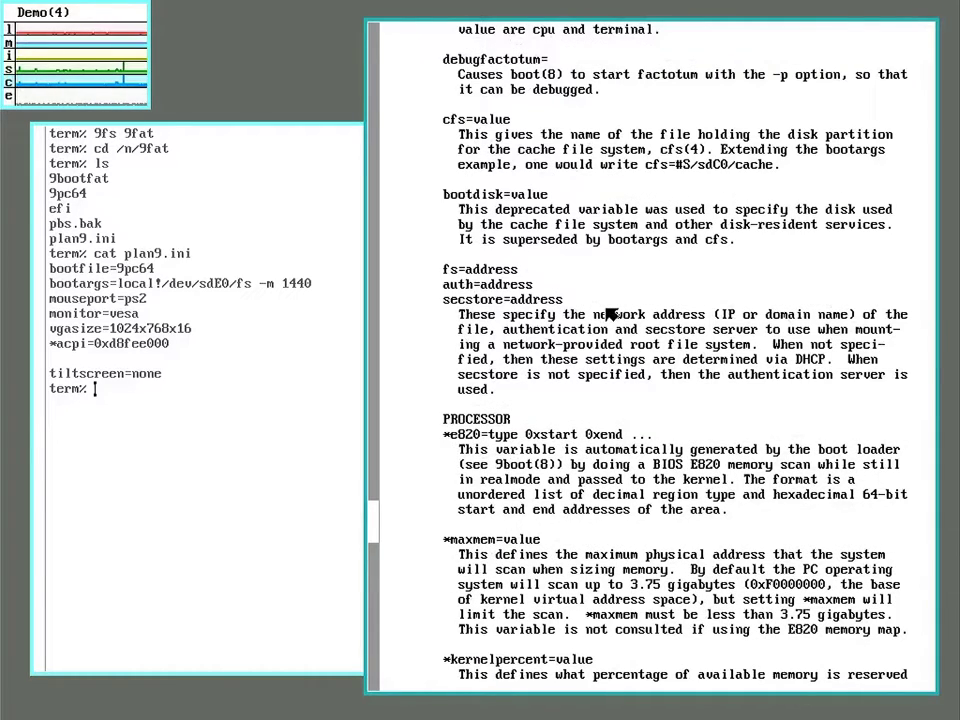
scroll(611, 314, up, 3)
scroll(611, 314, up, 3)
scroll(611, 314, up, 3)
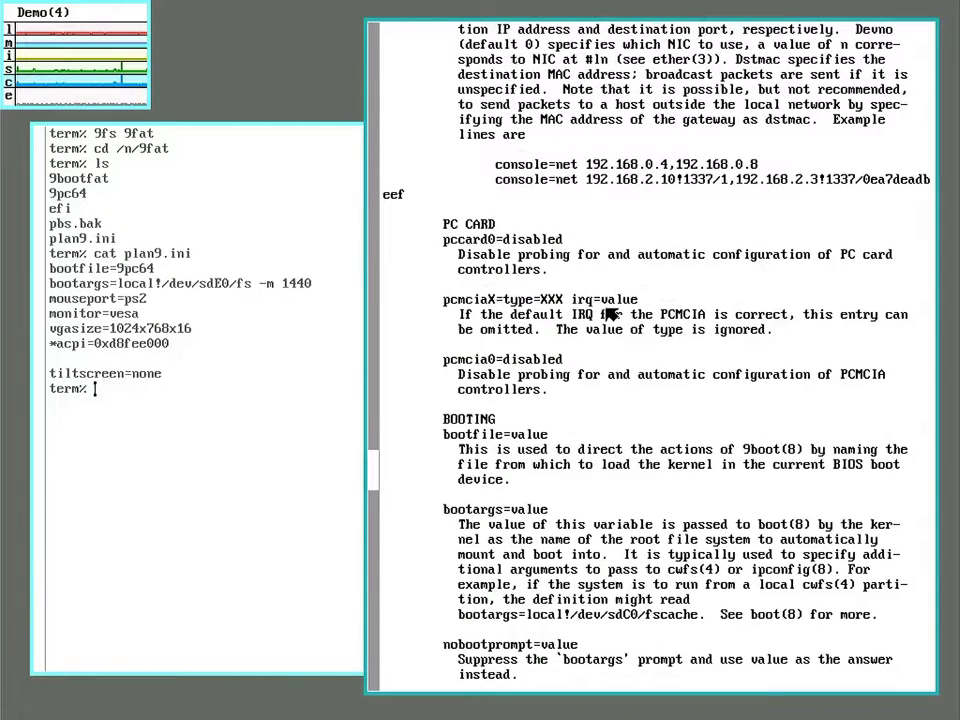
scroll(580, 430, down, 3)
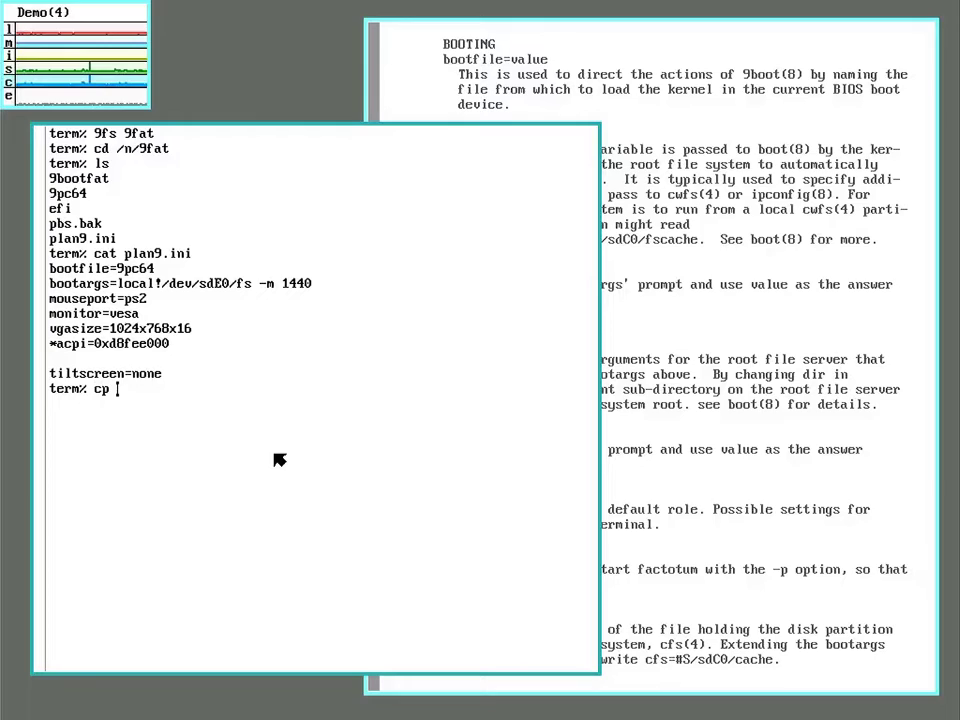
Back up plan9.ini by copying it to old.plan9.ini in the same directory.
text(plan)
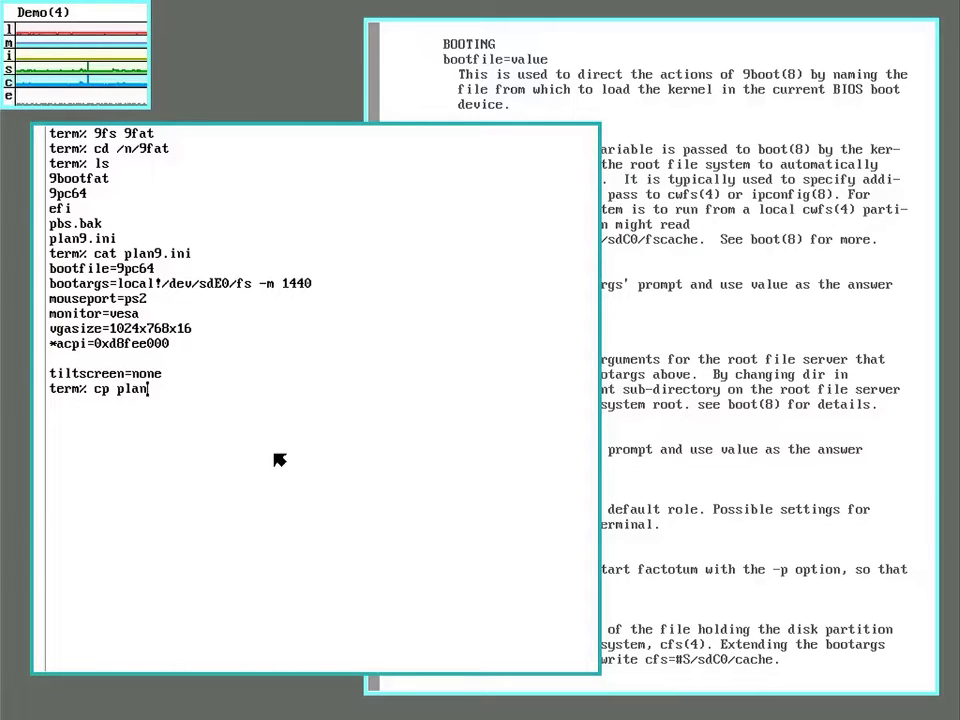
text(9.ini )
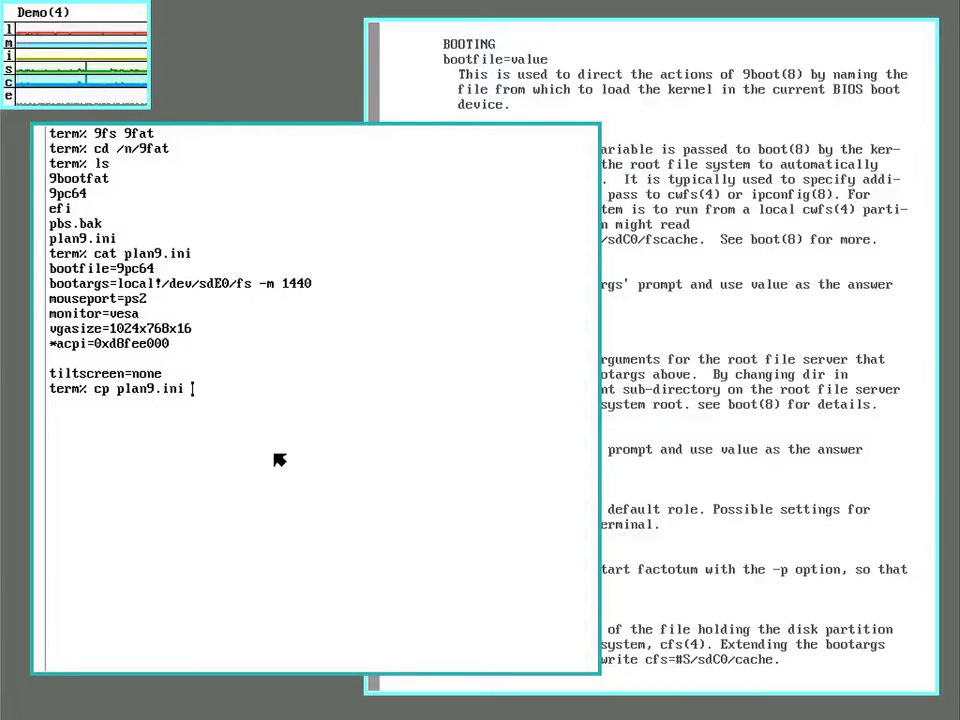
text(old.plan9)
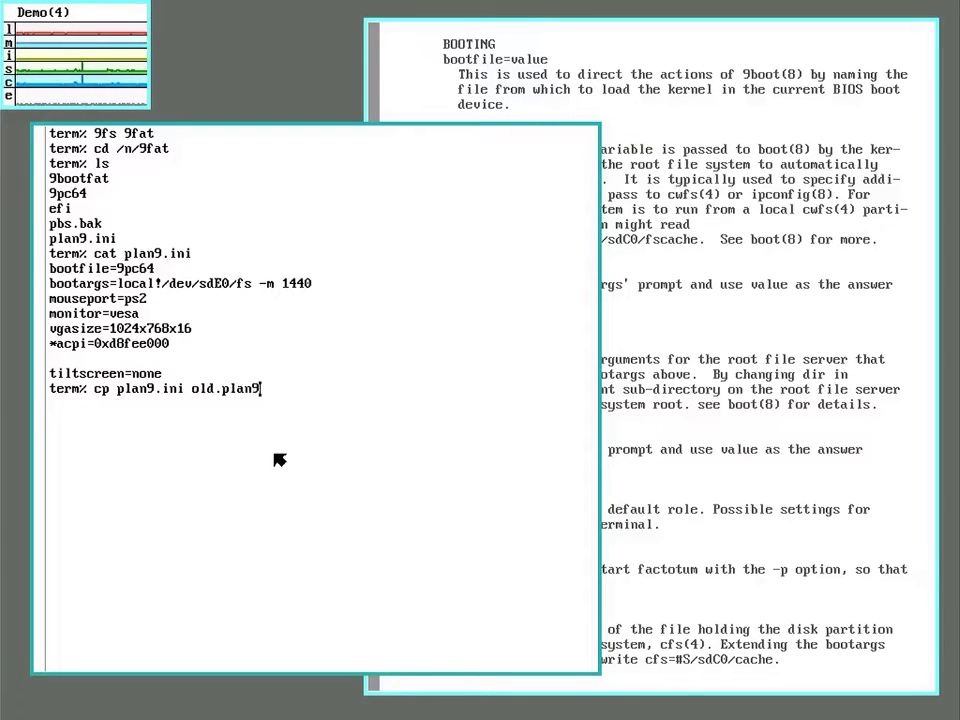
text(.ini)
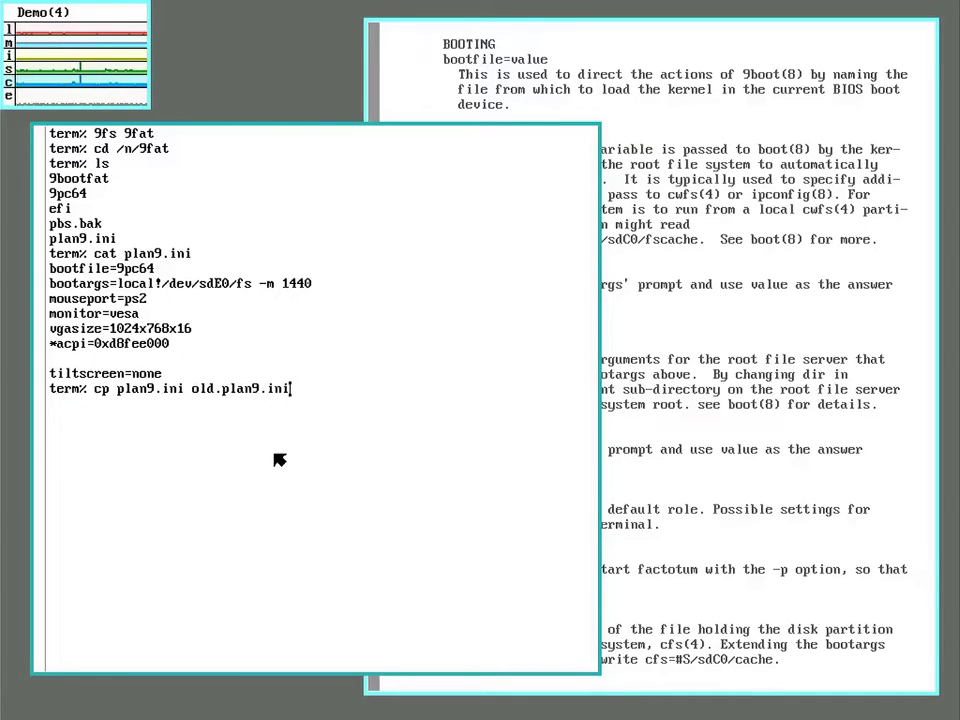
key(Return)
Start the sam editor on plan9.ini and show the file's text in its own pane.
text(sa)
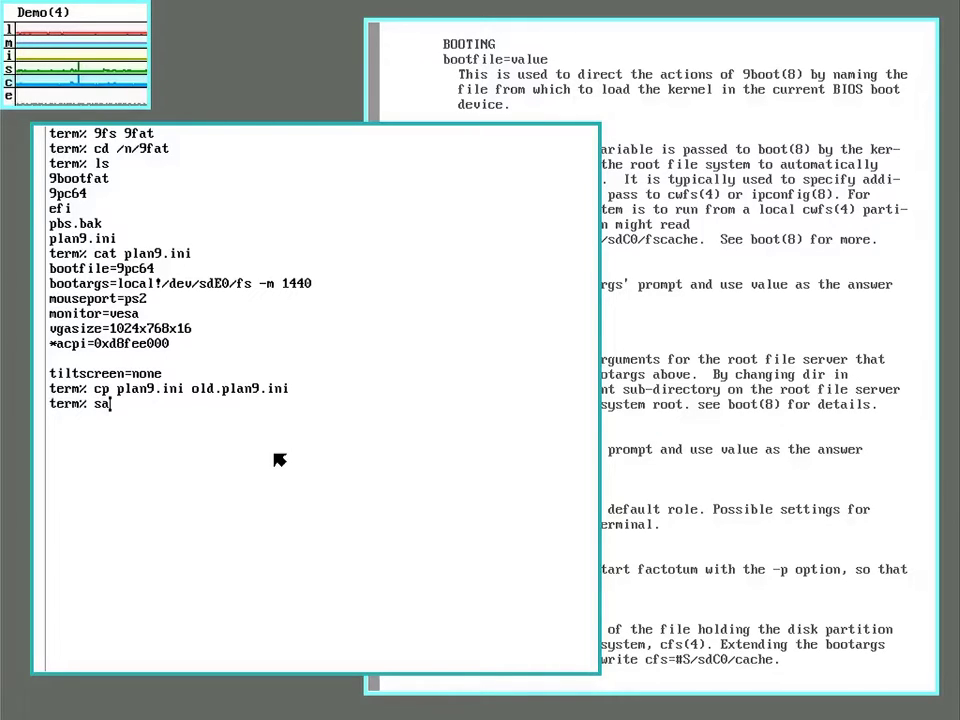
text(m pa)
text(lan)
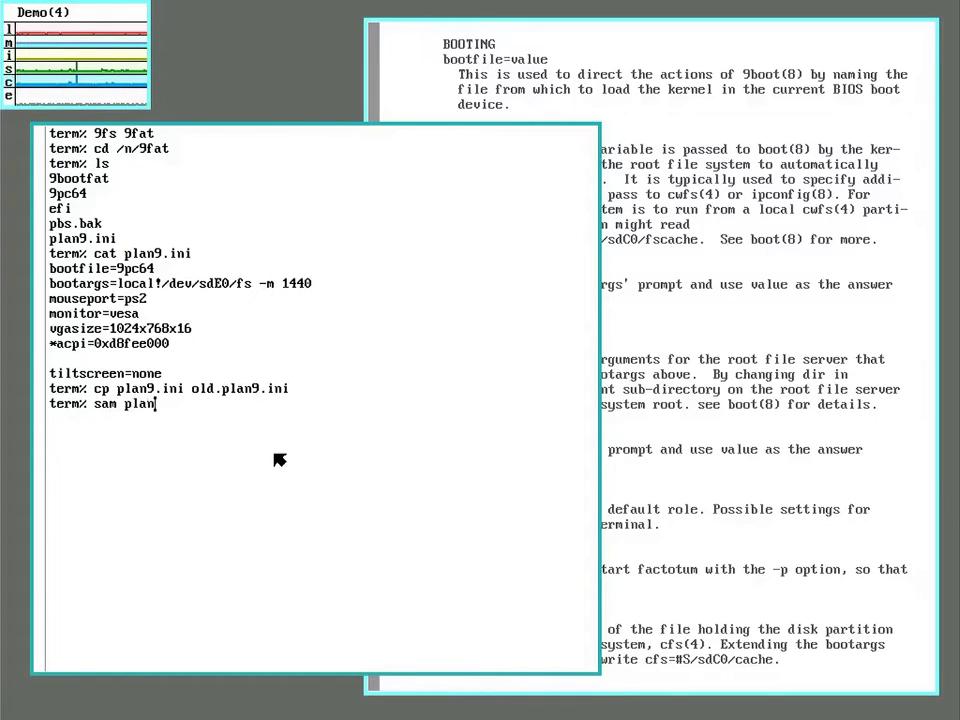
text(9.ini)
key(Return)
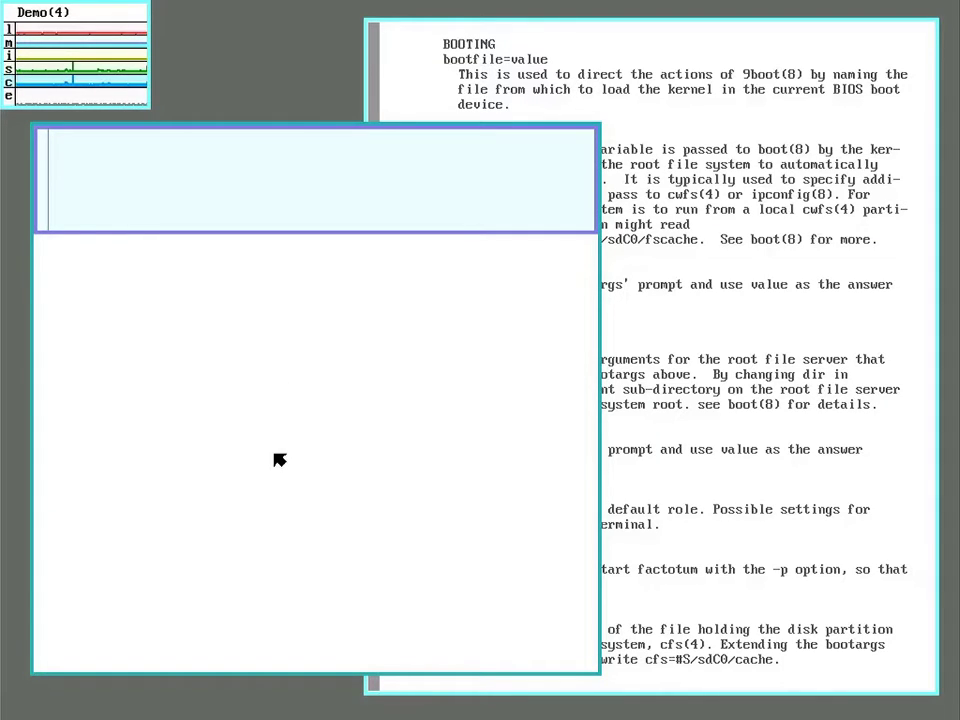
right_click(280, 460)
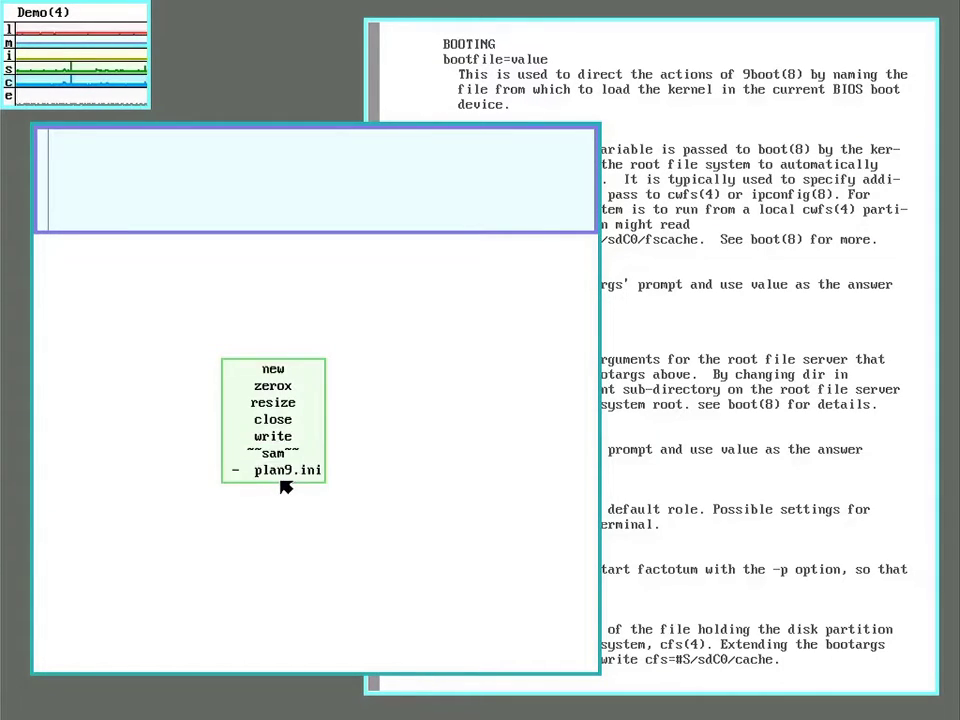
right_click(276, 433)
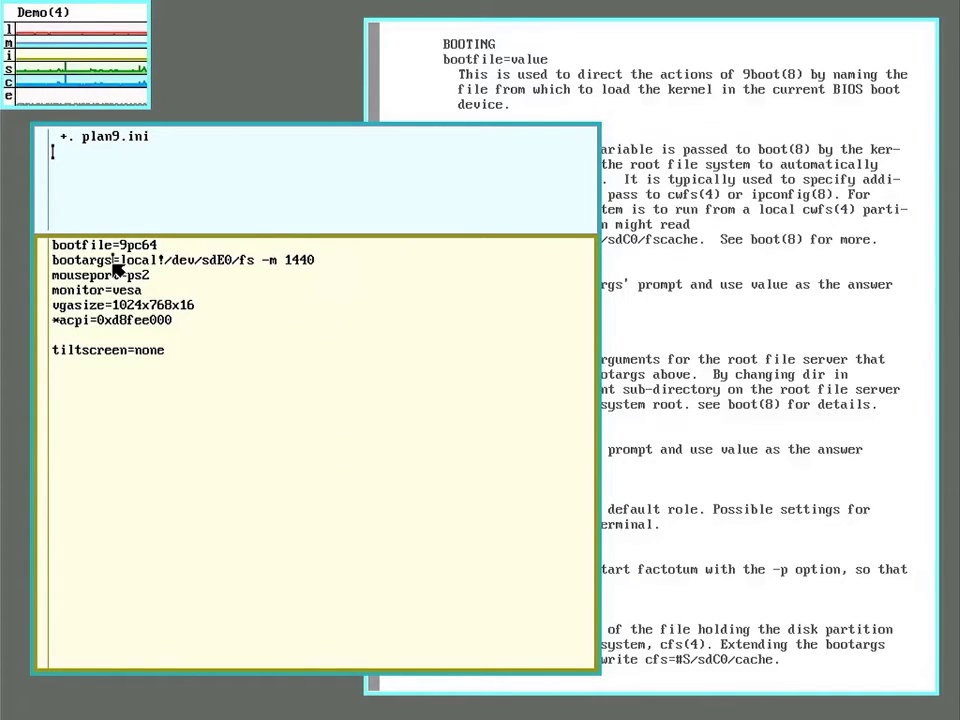
Delete the variable name bootargs from the second line of plan9.ini, keeping the equals sign and its value.
key(BackSpace)
key(BackSpace)
key(BackSpace)
key(BackSpace)
key(BackSpace)
key(BackSpace)
key(BackSpace)
key(BackSpace)
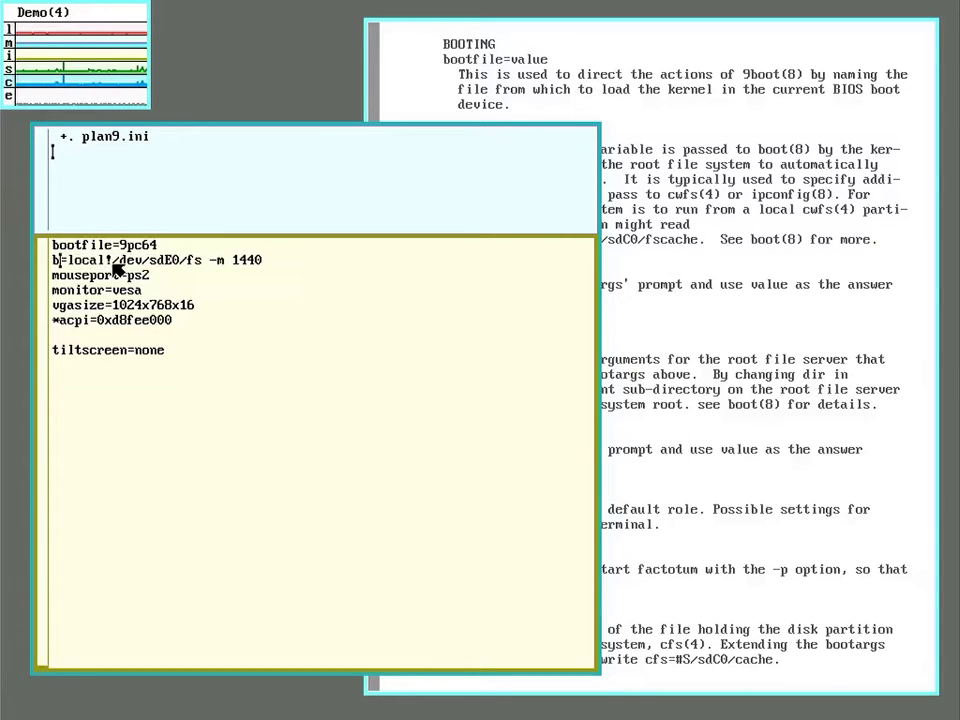
Copy the variable name nobootprompt from the BOOTING section of the plan9.ini manual page.
click(420, 89)
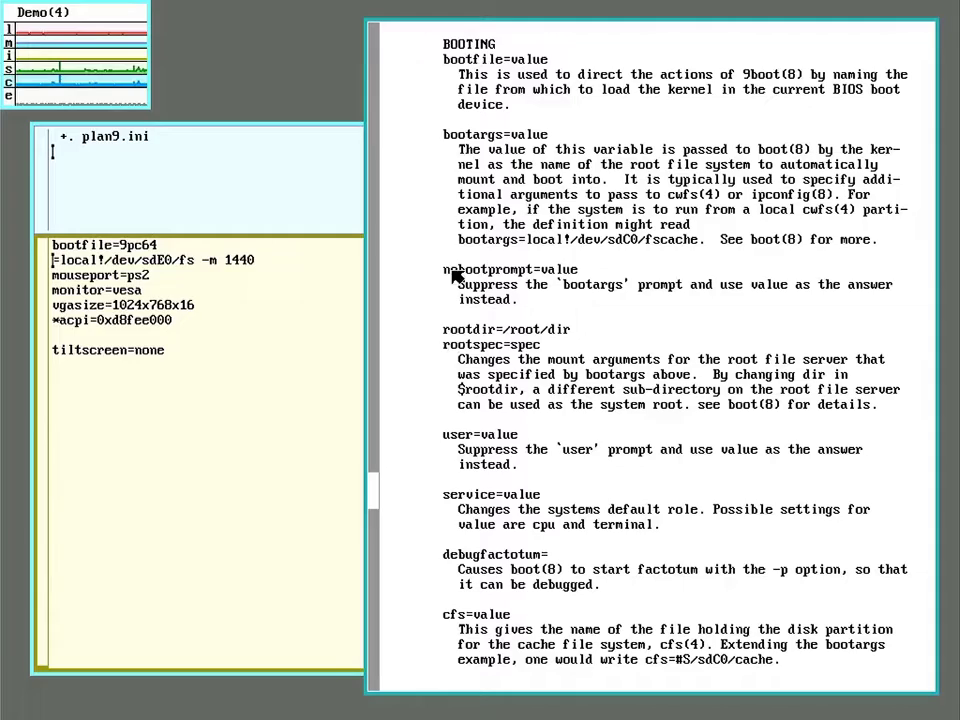
drag(444, 270, 520, 272)
right_click(522, 276)
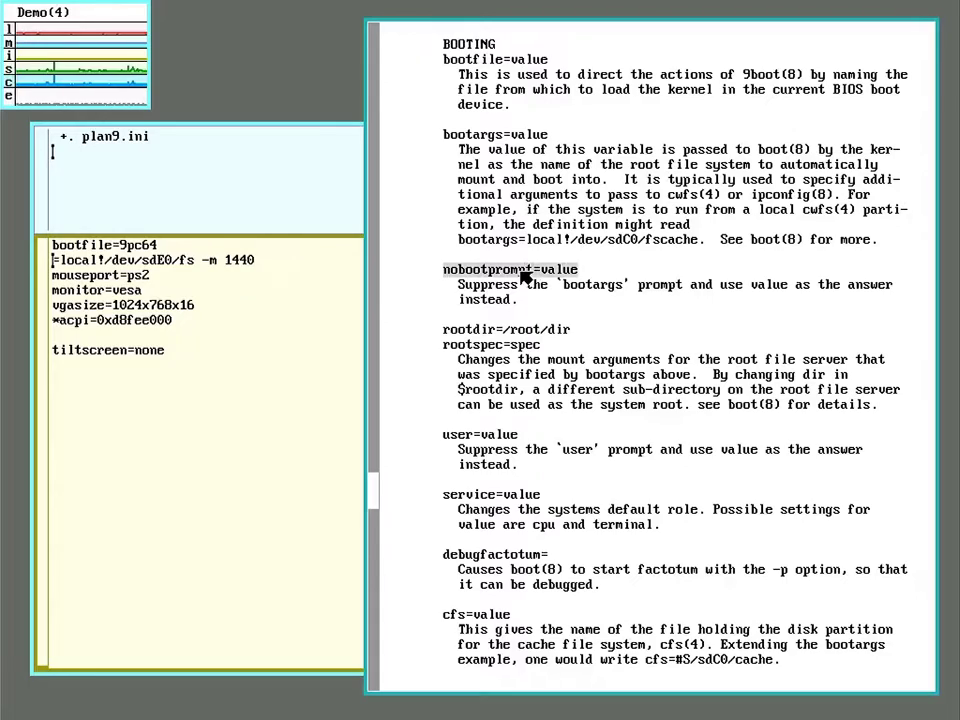
right_click(522, 276)
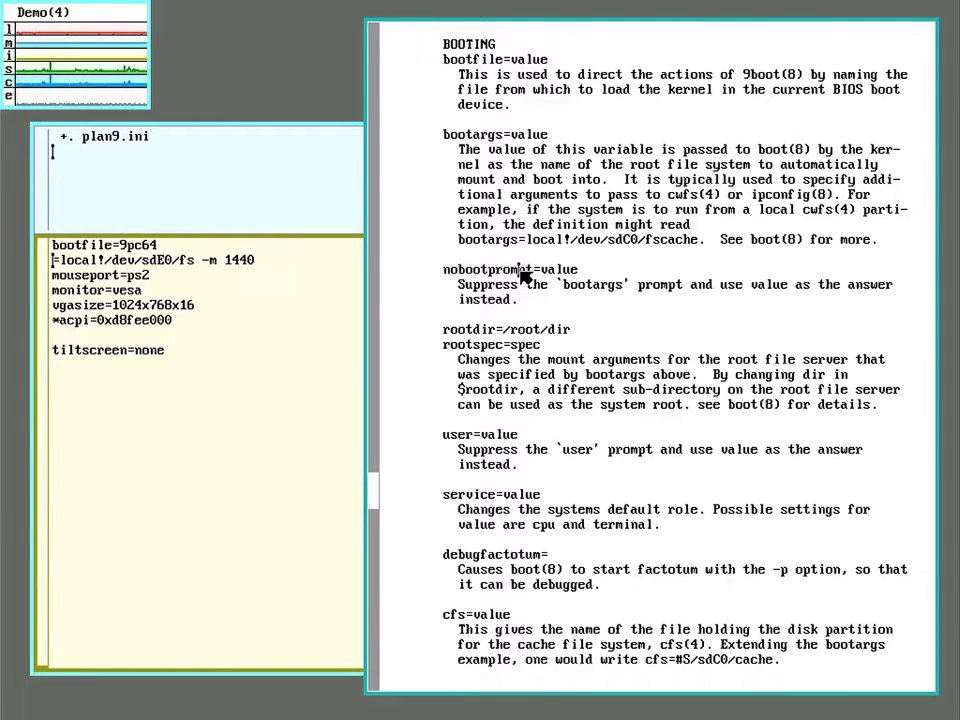
double_click(475, 273)
key(ctrl+c)
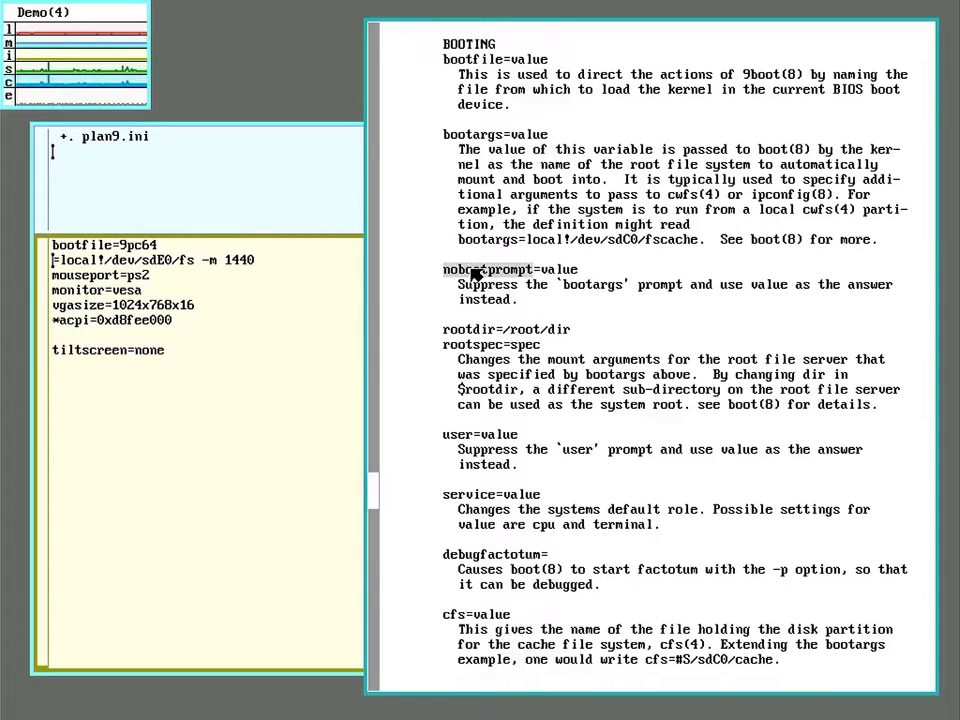
middle_click(475, 273)
right_click(475, 273)
Paste nobootprompt in front of the equals sign on the second line of plan9.ini.
click(53, 260)
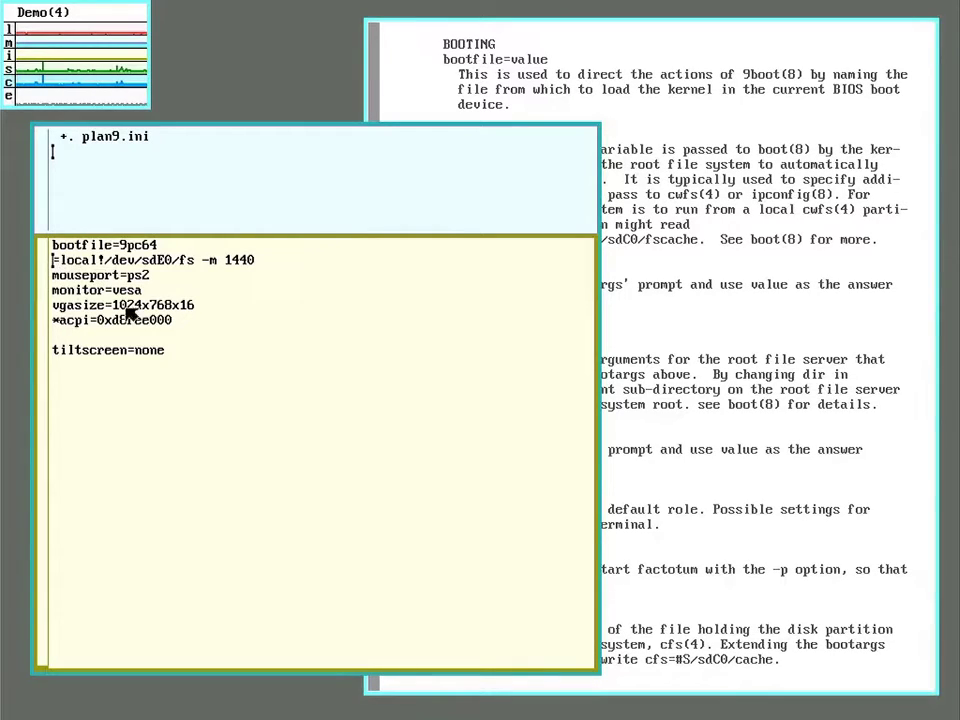
middle_click(177, 325)
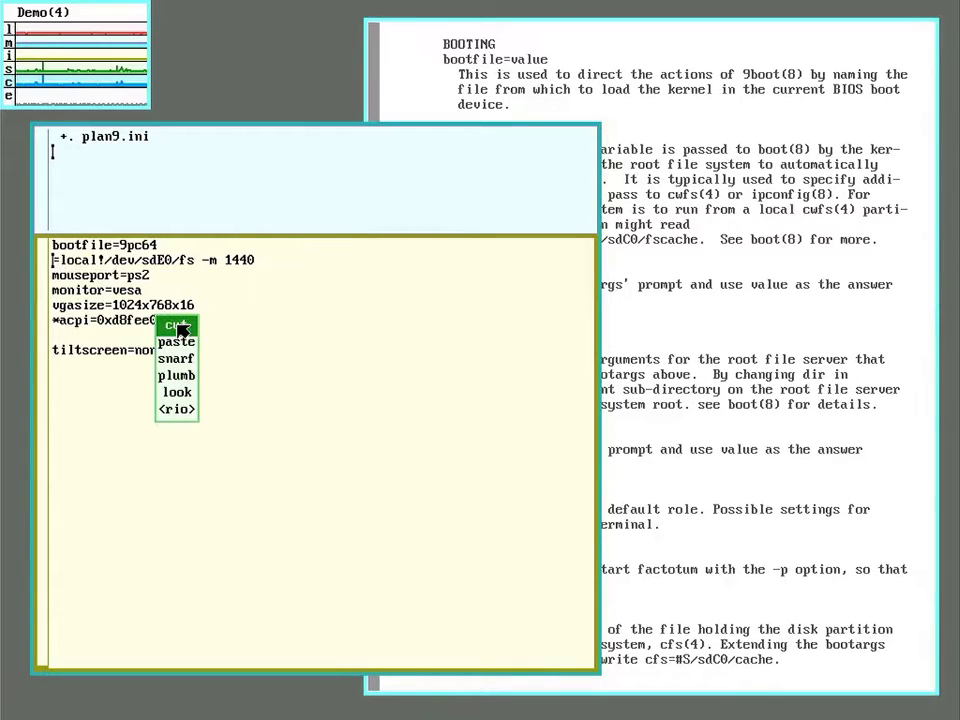
middle_click(188, 410)
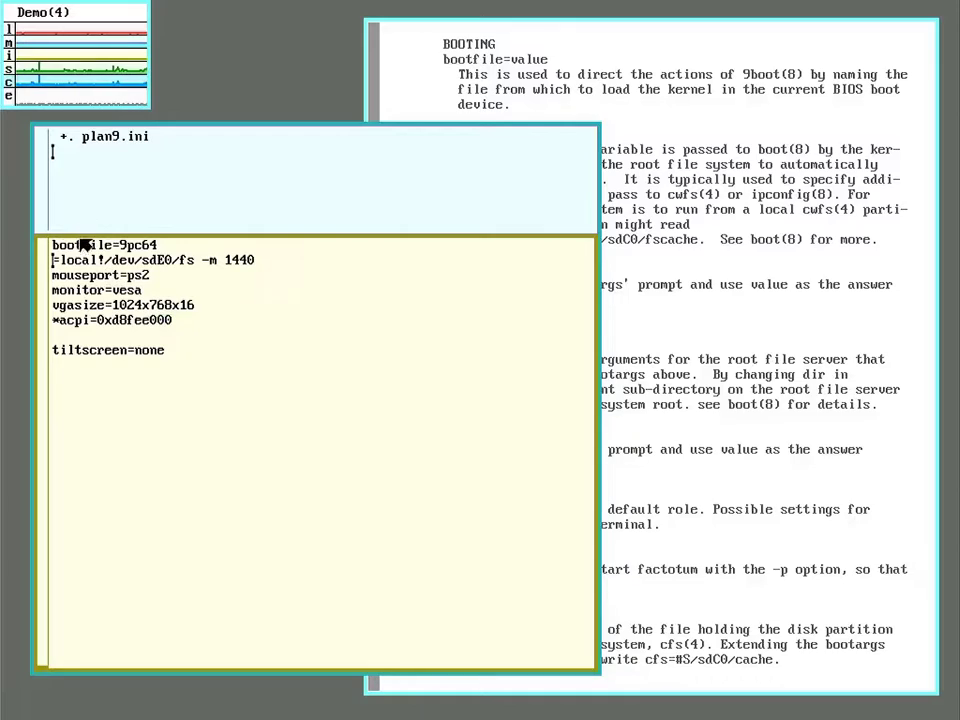
middle_click(55, 262)
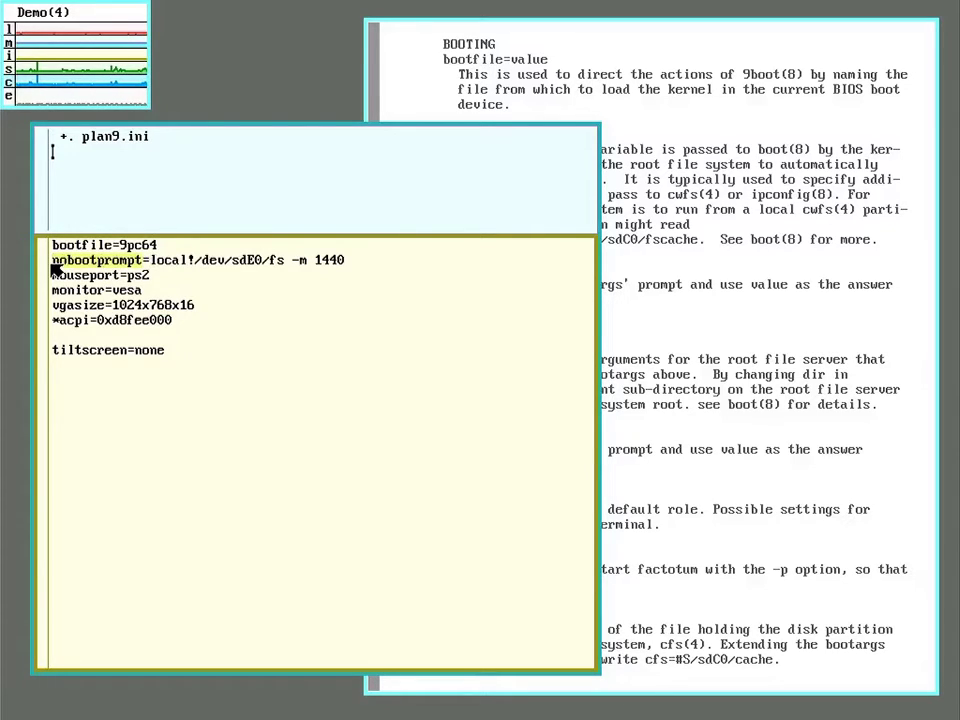
Add a new line reading user=glenda directly below the *acpi line in plan9.ini.
click(200, 329)
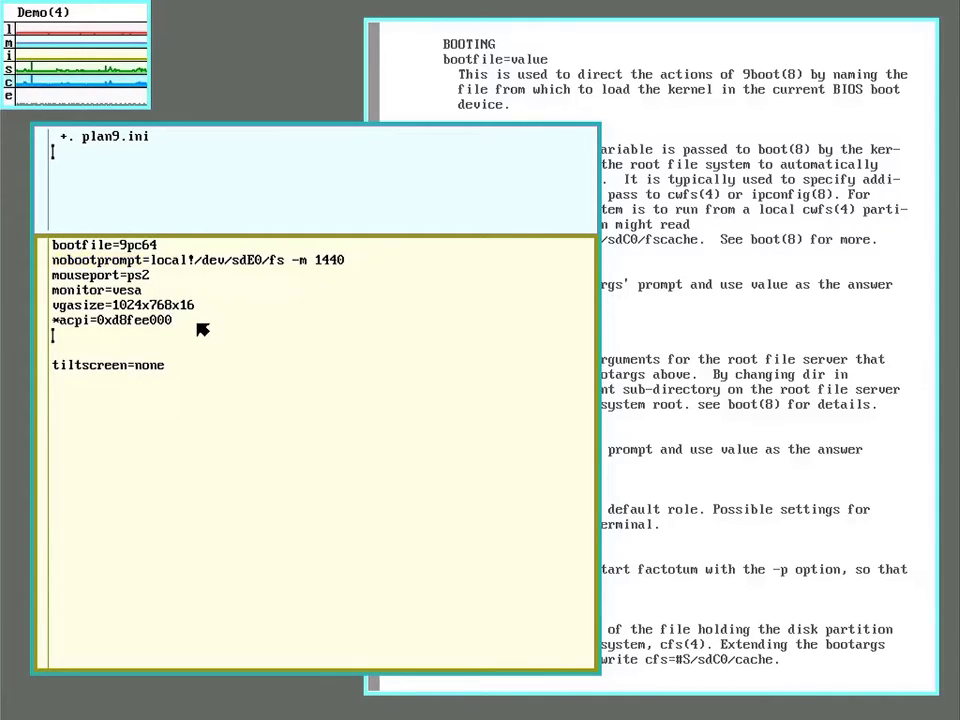
key(Return)
text(user)
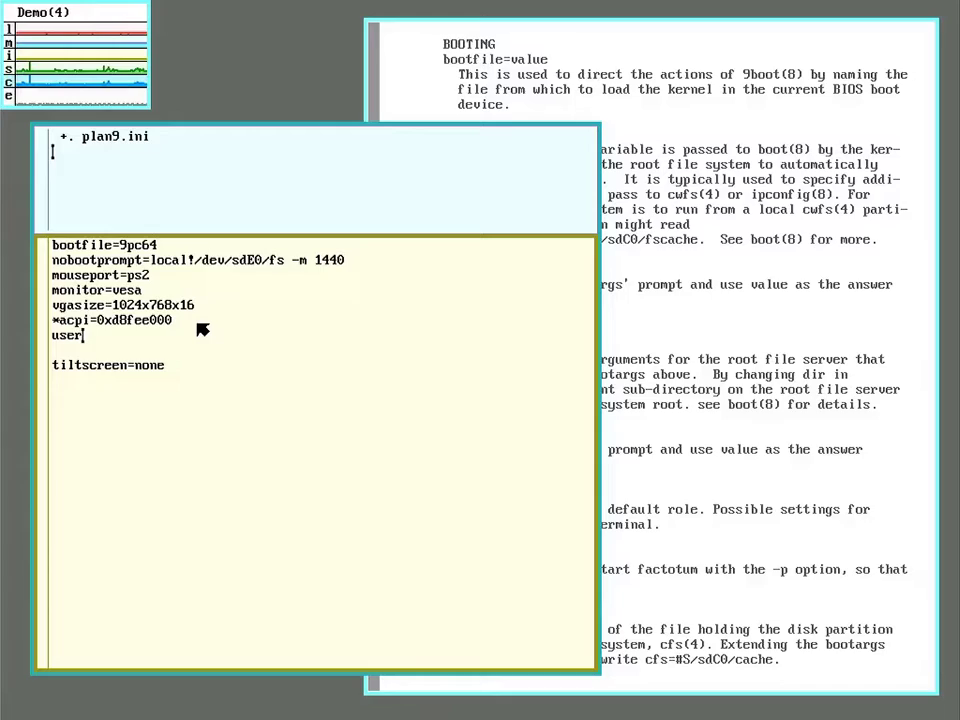
text(=)
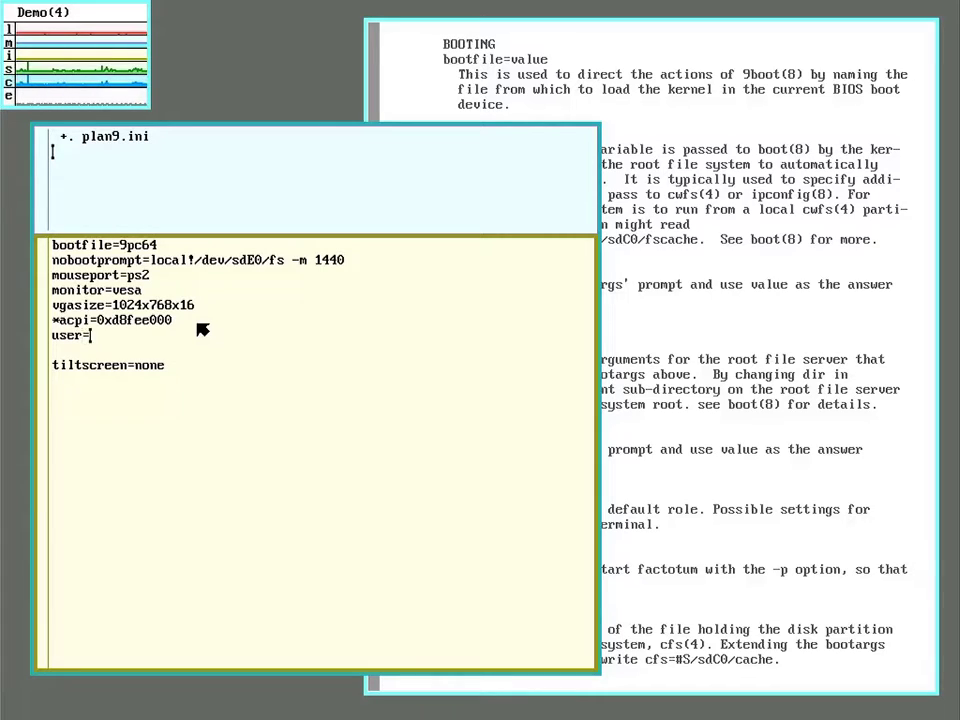
text(glenda)
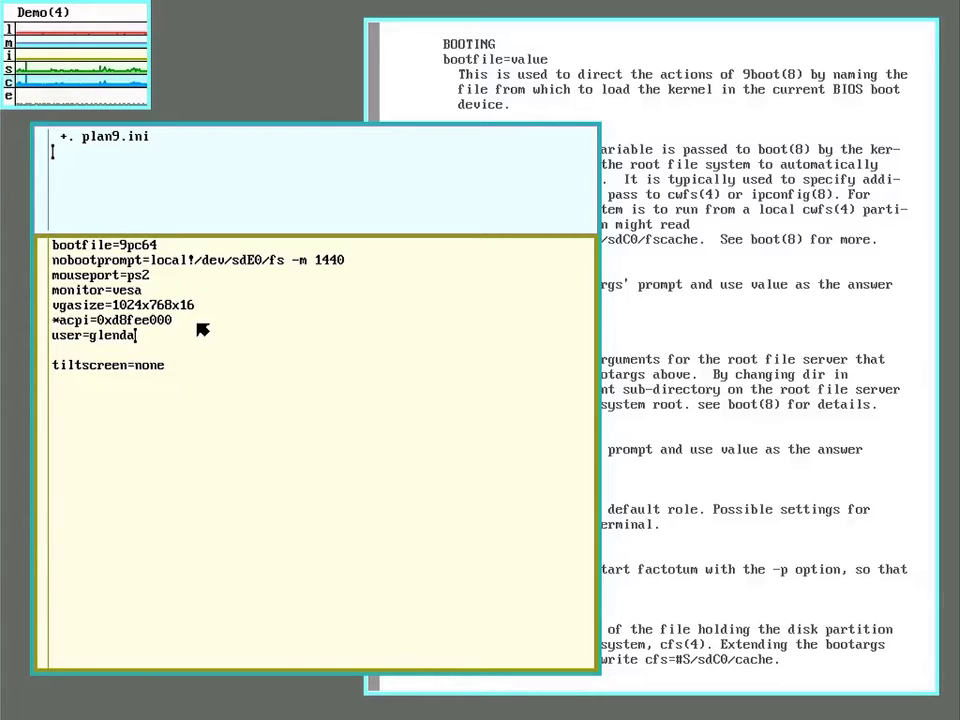
key(Down)
key(Down)
key(Down)
Write the changes to plan9.ini from sam's command pane and quit the editor.
click(773, 370)
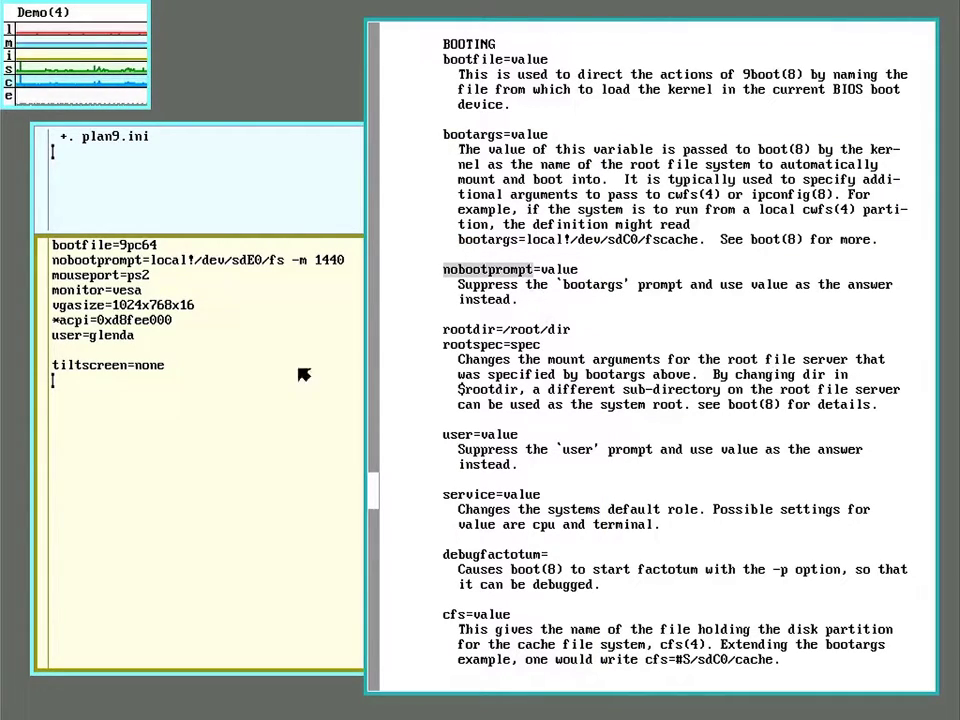
click(244, 173)
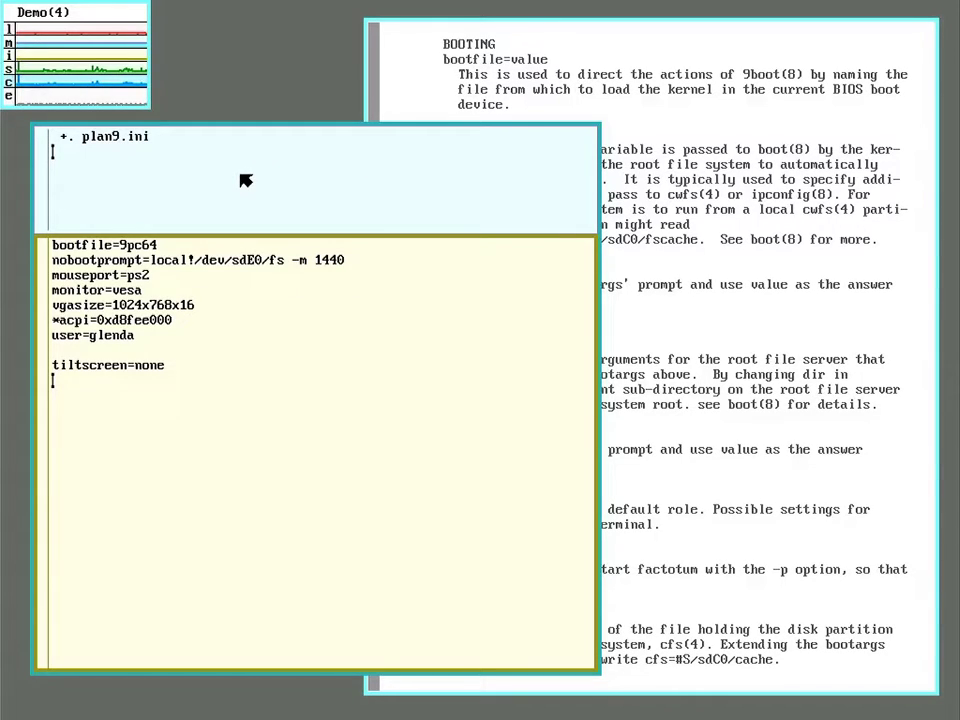
text(w)
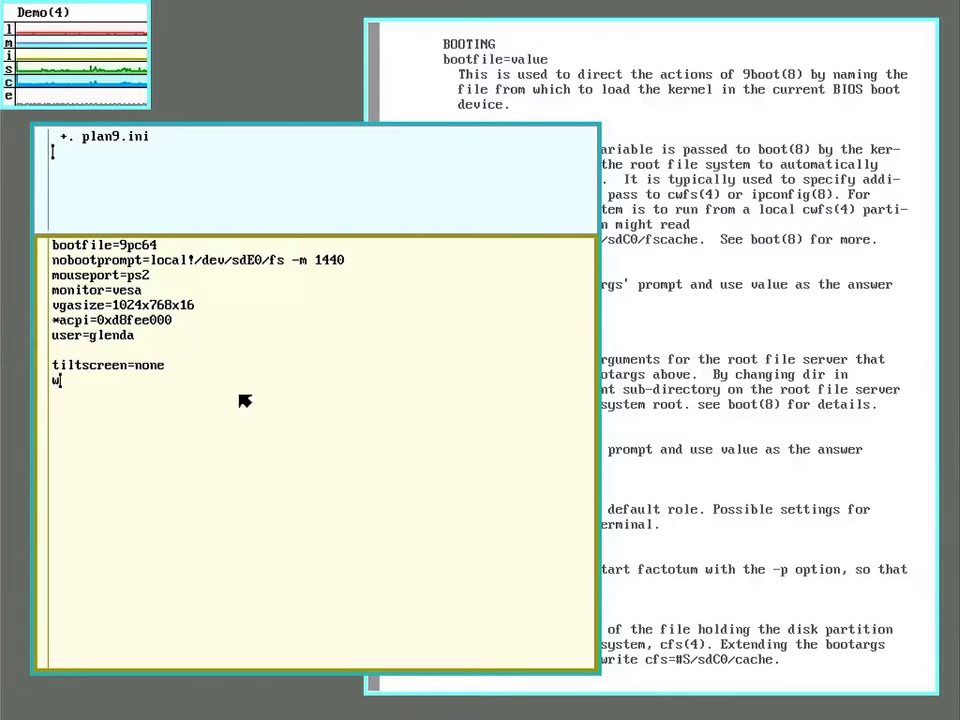
key(BackSpace)
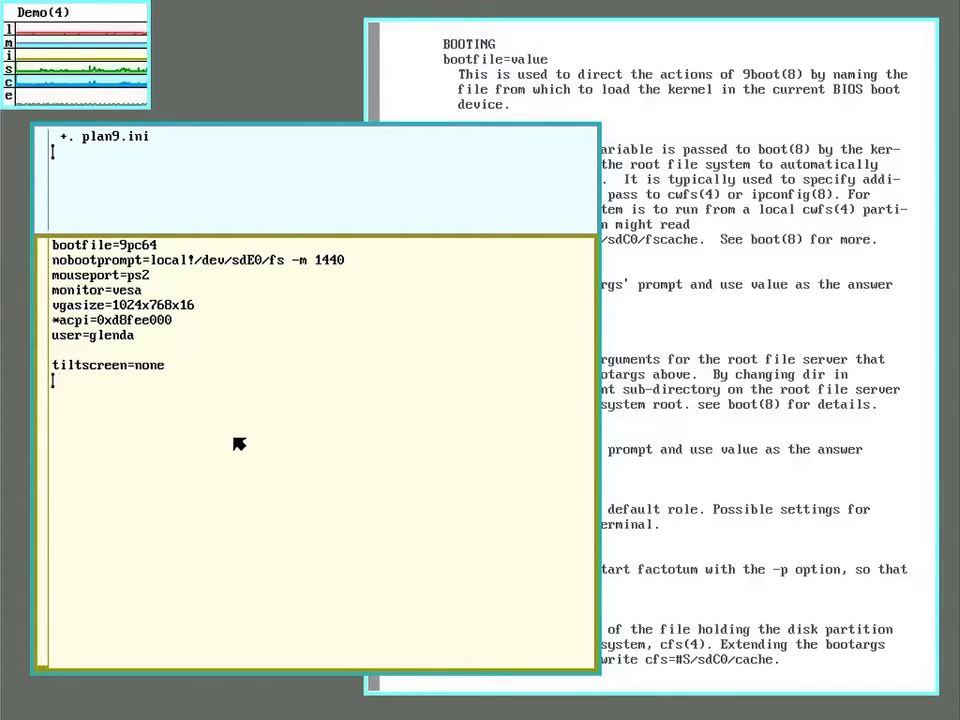
click(204, 175)
text(w)
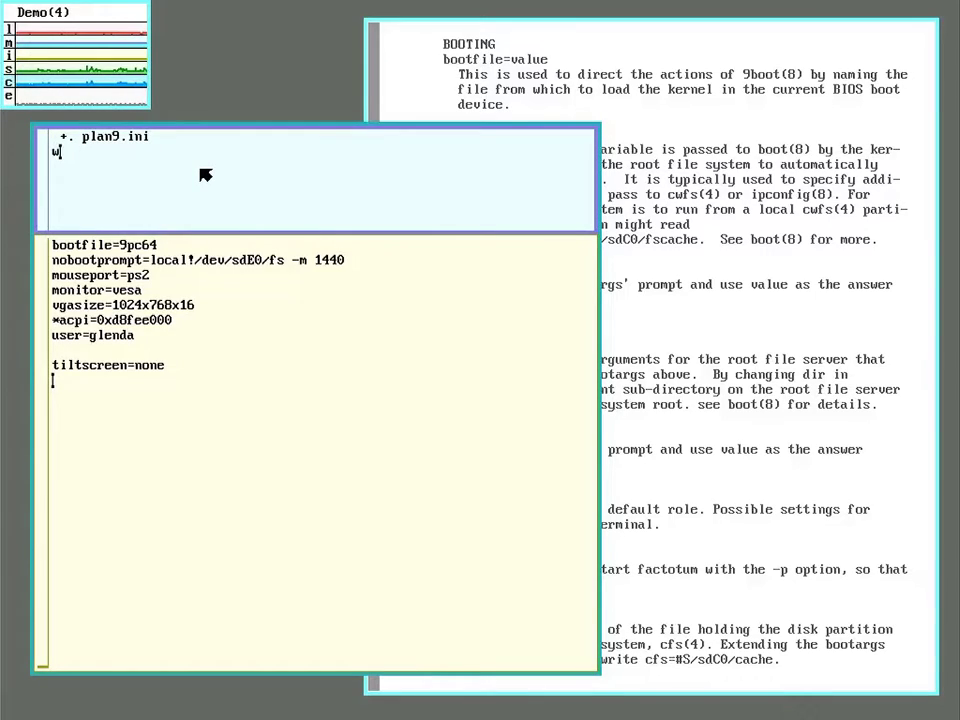
key(Return)
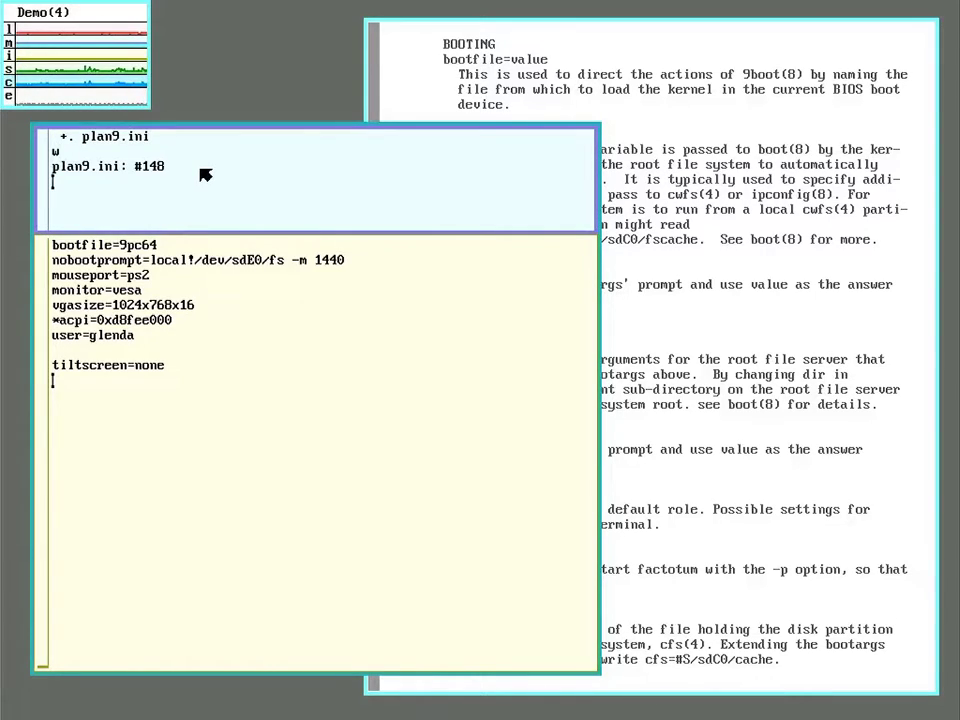
text(q)
key(Return)
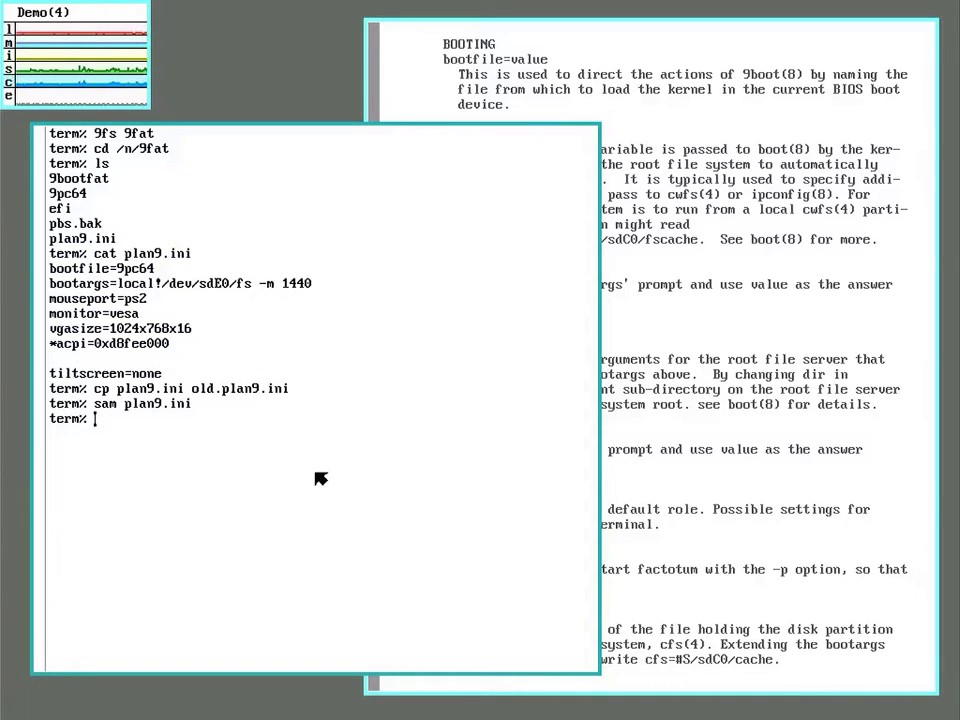
Reboot the machine with the command fshalt -r.
text(fs)
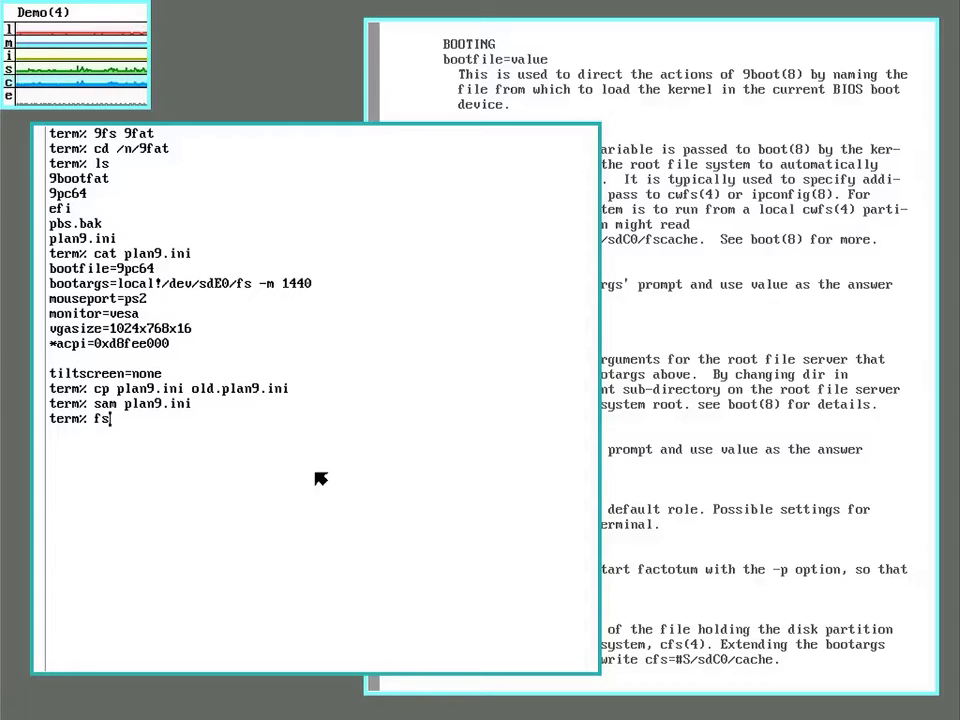
text(halt -r)
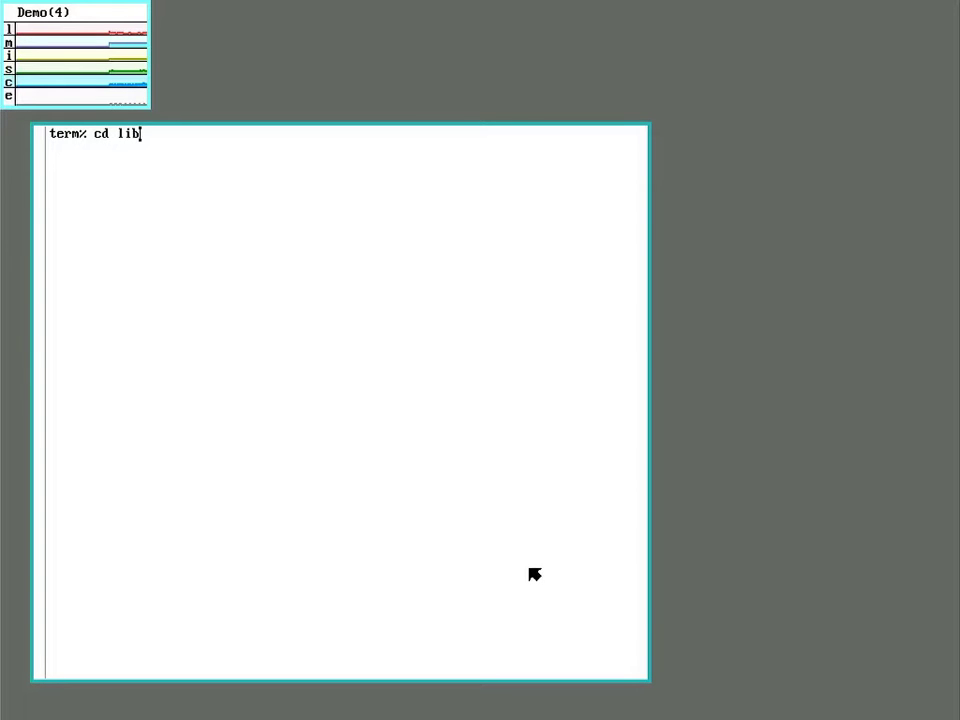
List the files in the lib directory and review the contents of its profile file.
key(Return)
text(ls)
key(Return)
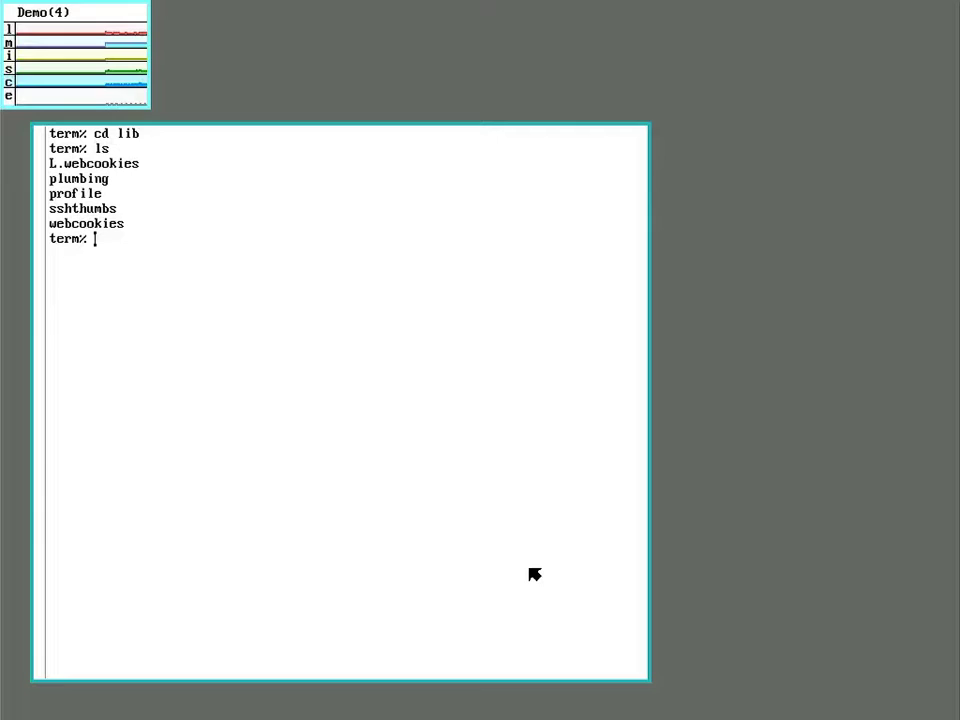
text(cat profile)
key(Return)
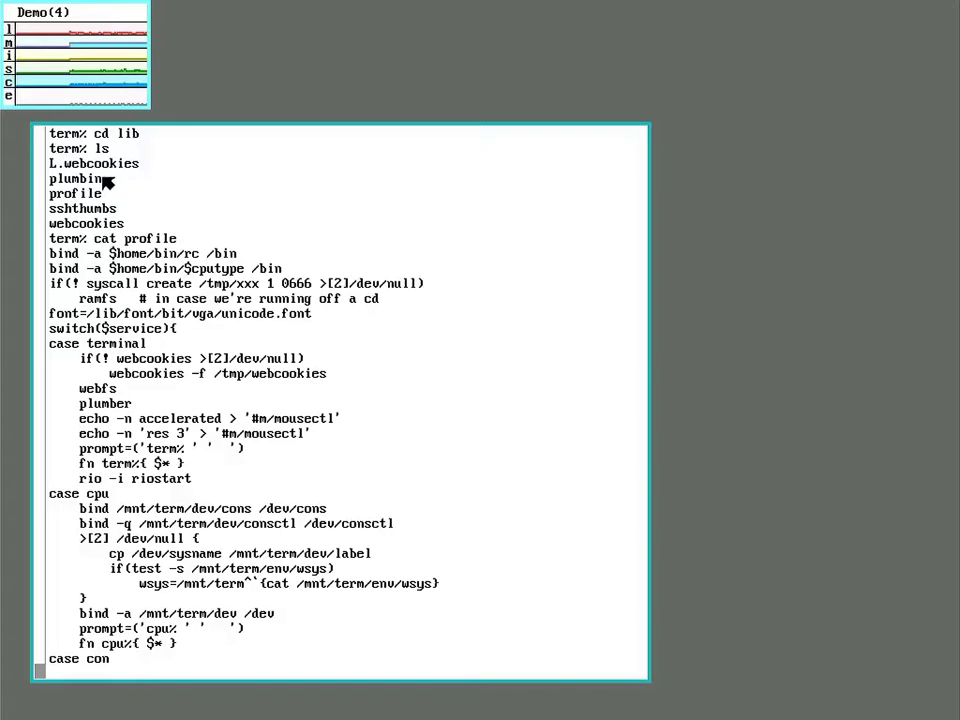
scroll(105, 180, down, 1)
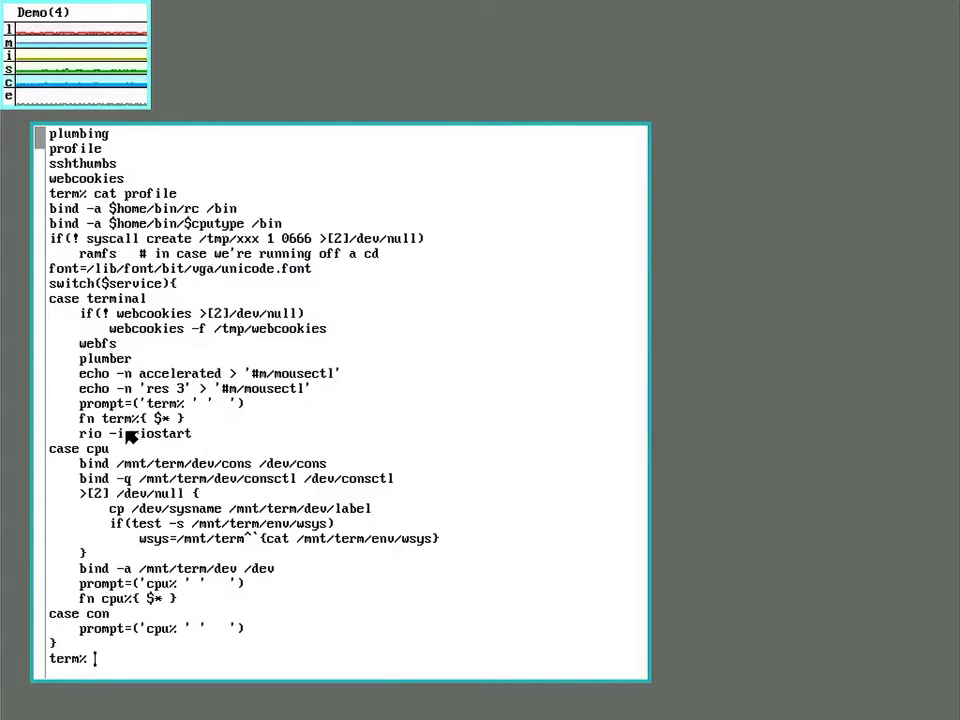
scroll(235, 387, down, 4)
scroll(235, 387, down, 5)
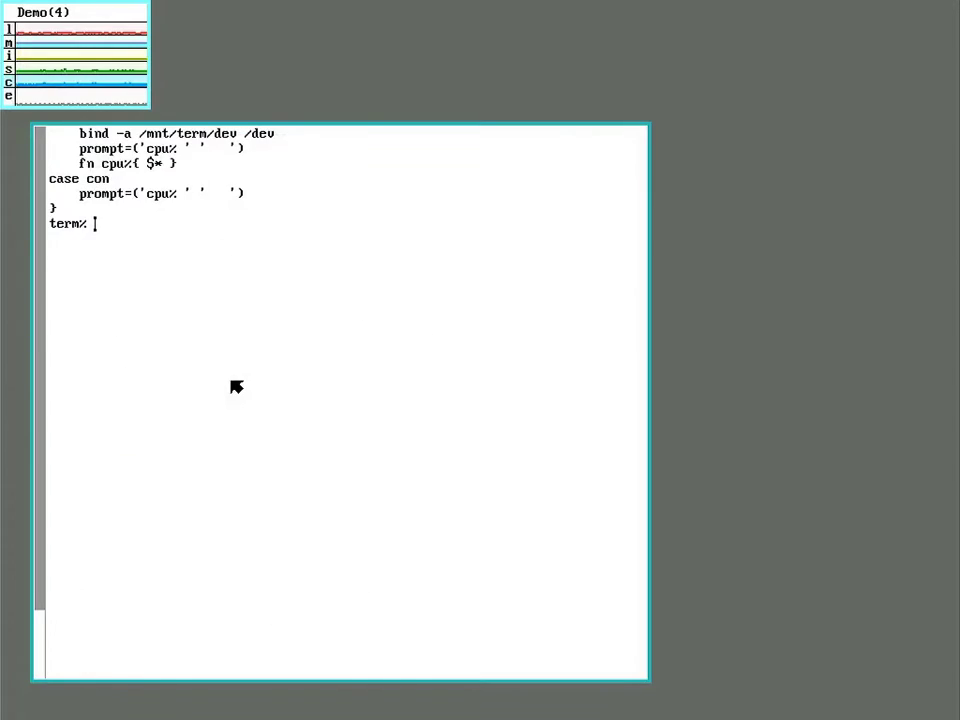
scroll(235, 387, up, 5)
scroll(235, 387, up, 5)
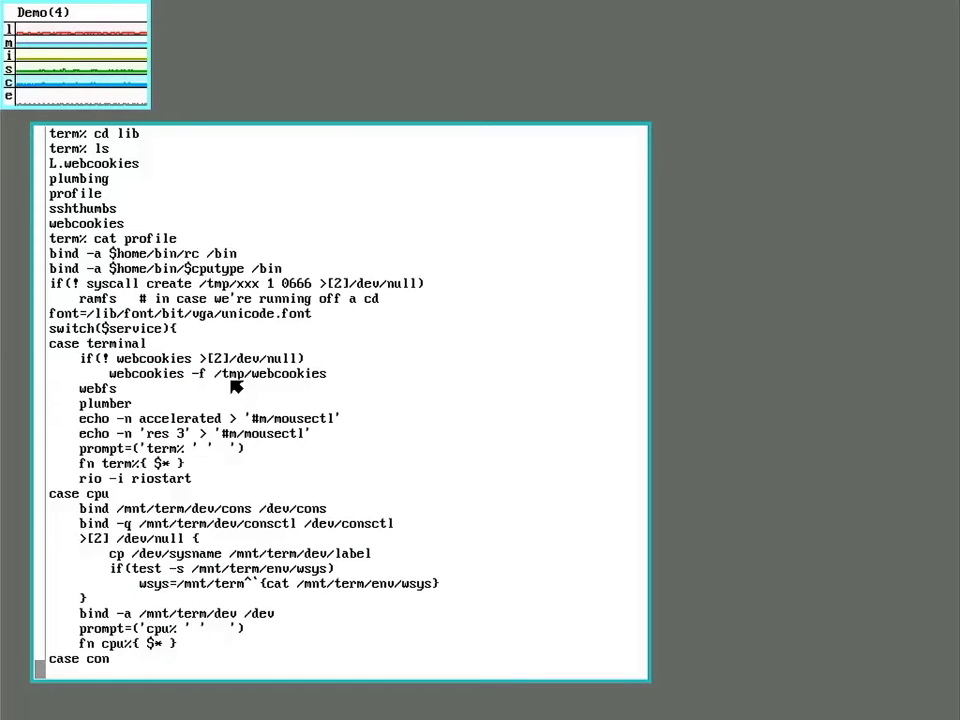
Insert s into the option on the displayed rio line so that it reads rio -si riostart.
click(126, 482)
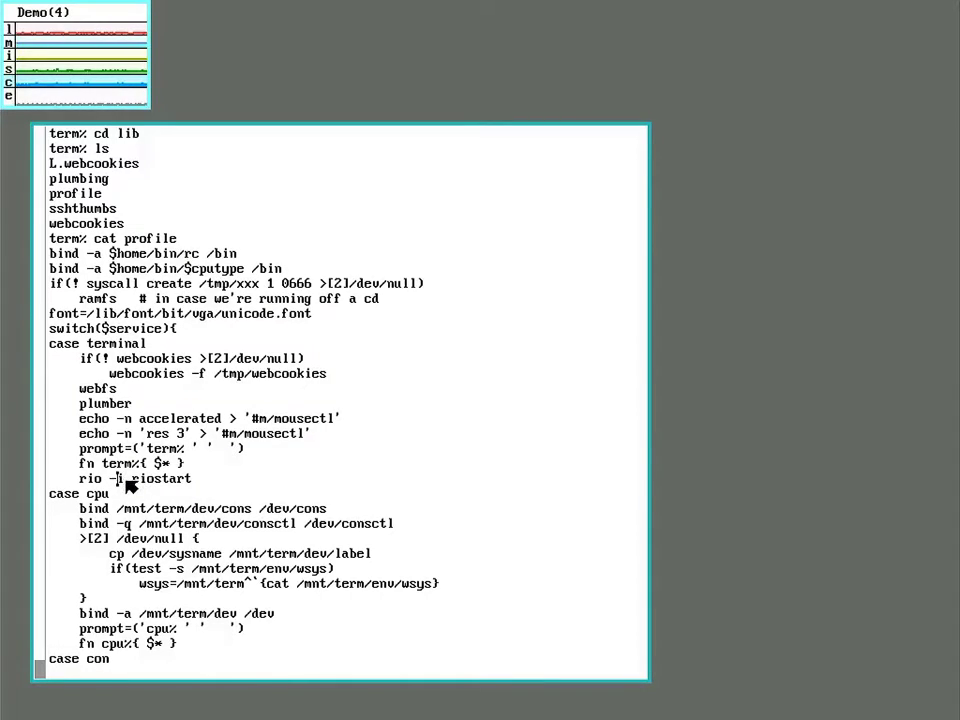
text(s)
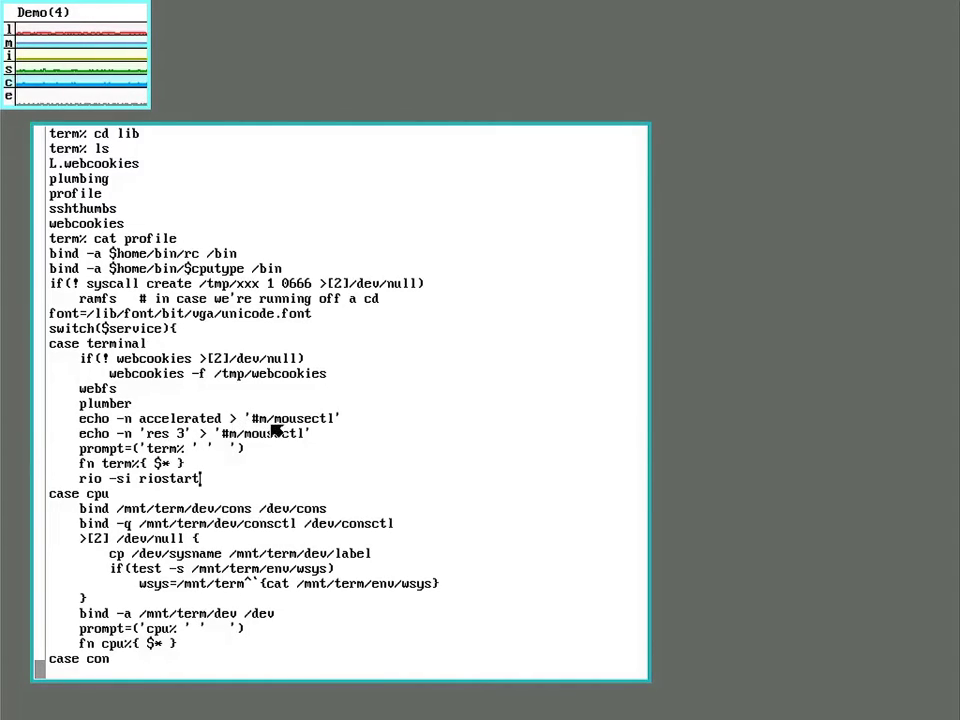
scroll(300, 432, down, 3)
Close the terminal window showing the profile text and create a new terminal window beside the stats window.
right_click(767, 328)
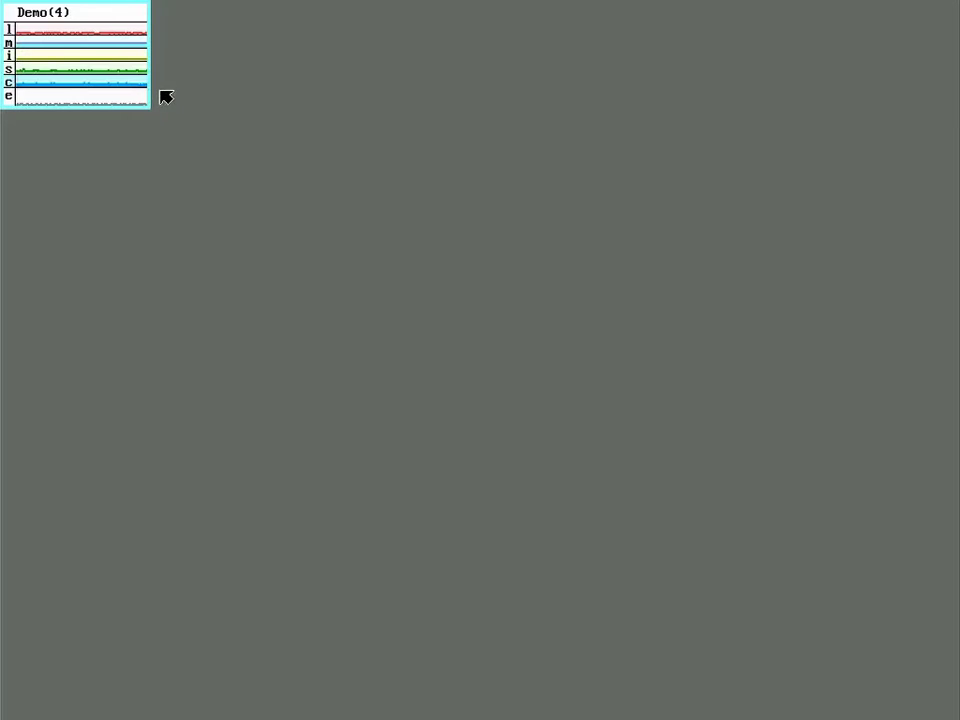
right_click(258, 63)
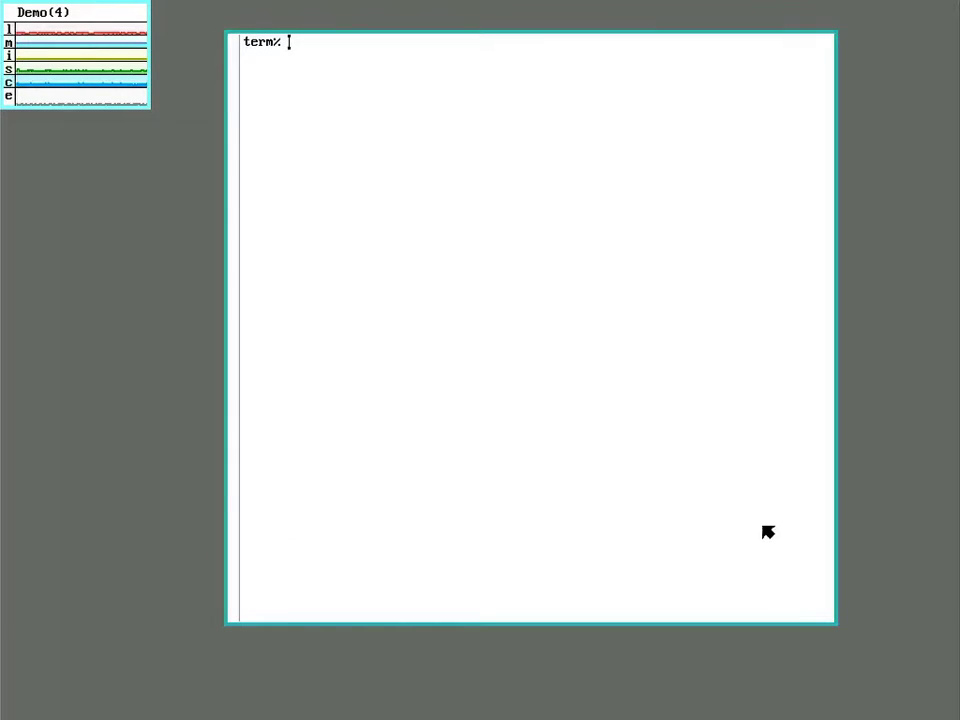
List the home directory, and go into its bin directory to list the contents.
text(ls)
key(Return)
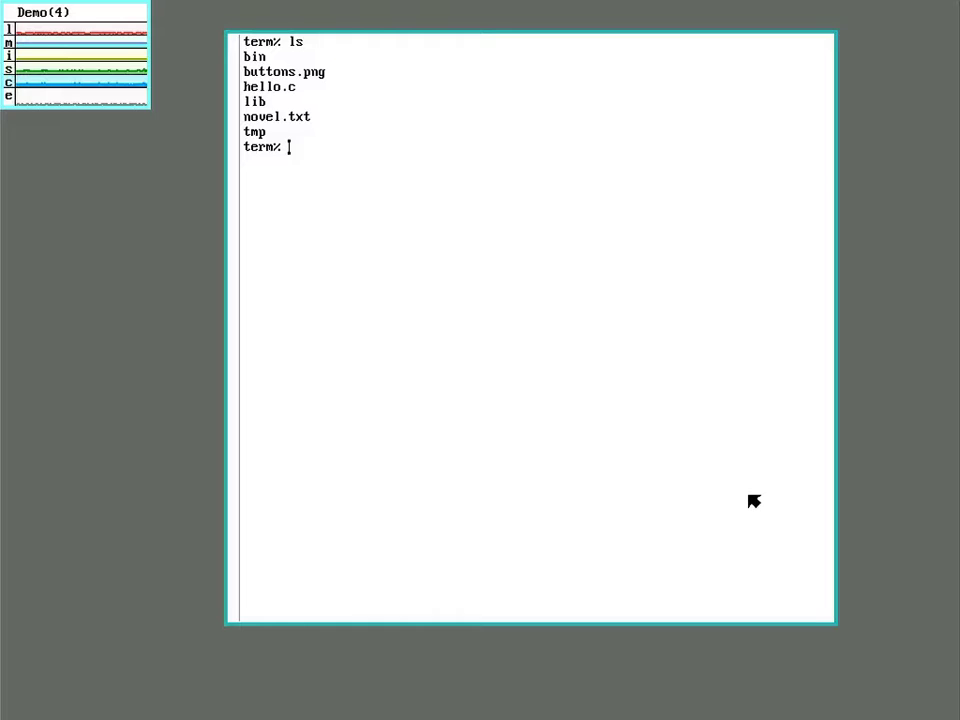
text(cd bin)
key(Return)
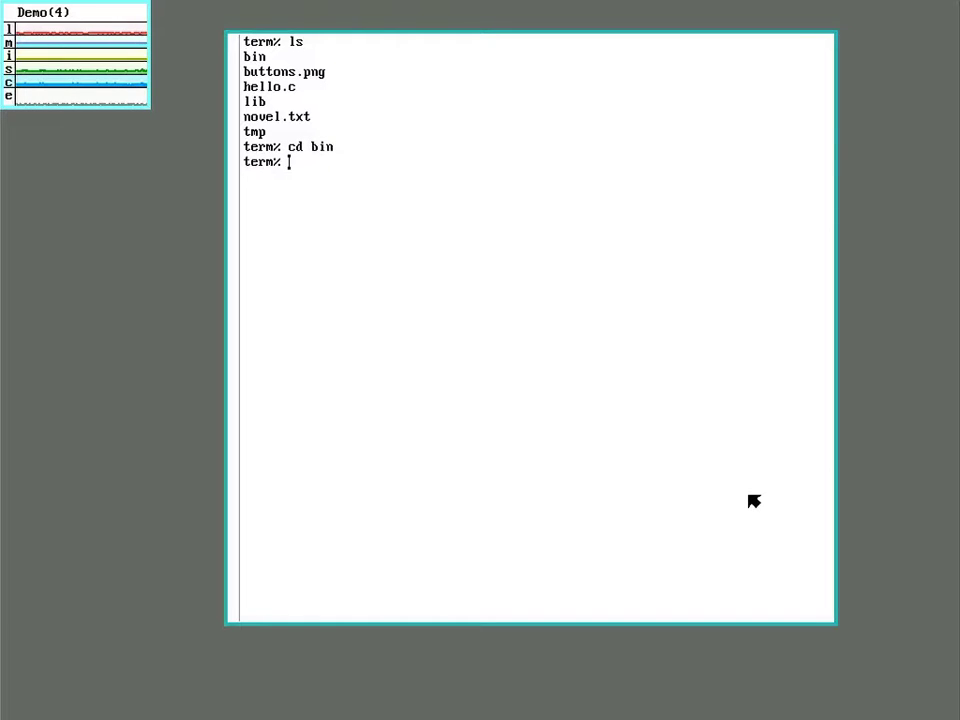
text(ls)
key(Return)
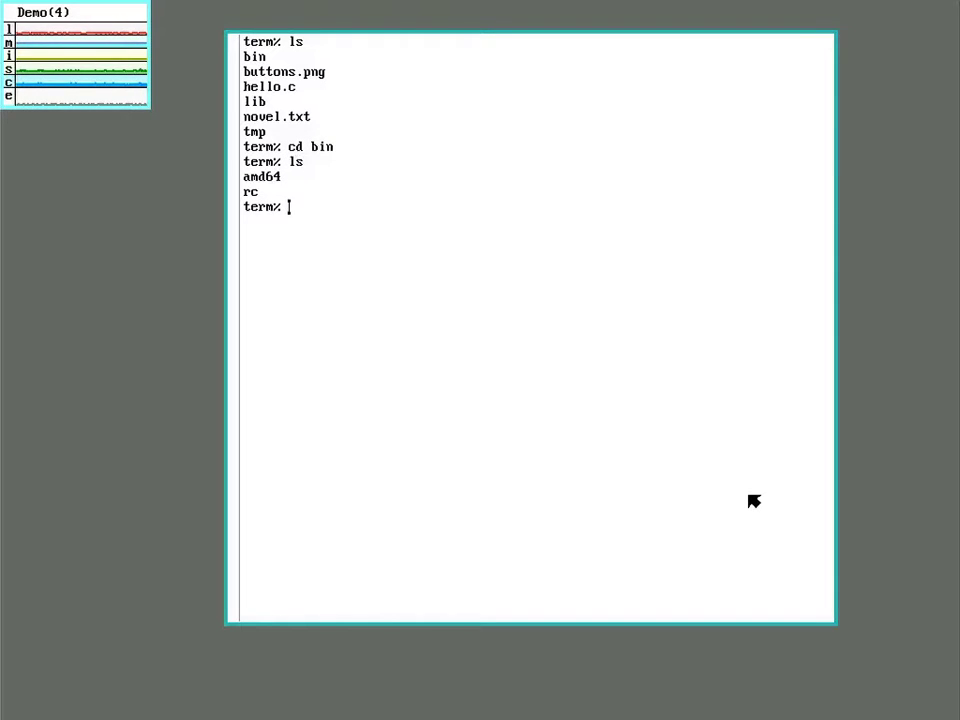
Go into the rc subdirectory, list it and display the contents of the riostart script.
text(cd r)
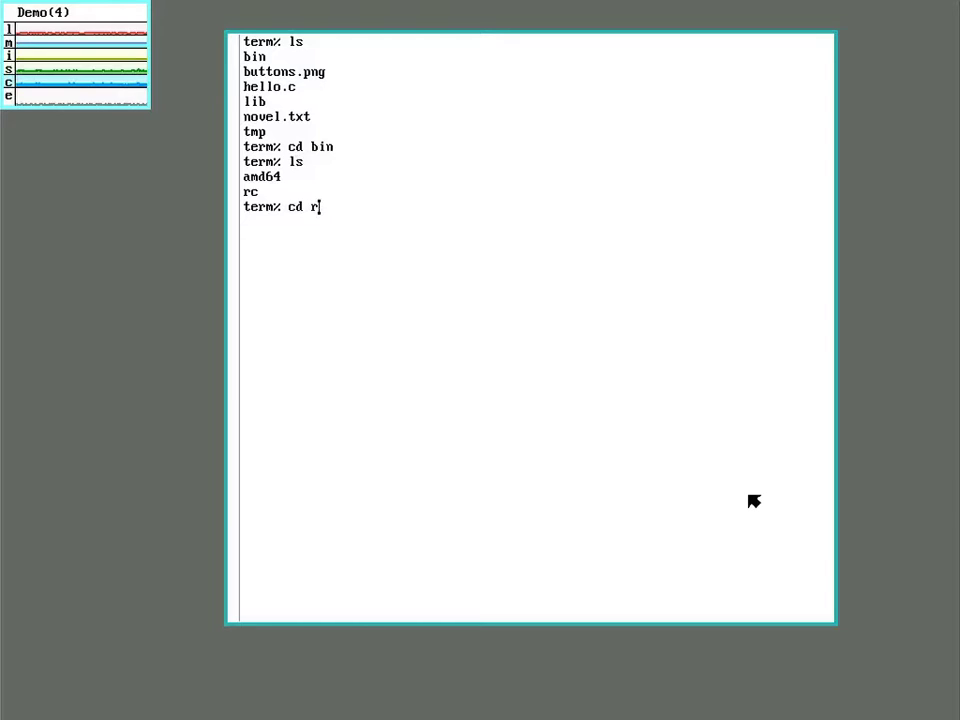
text(c)
key(Return)
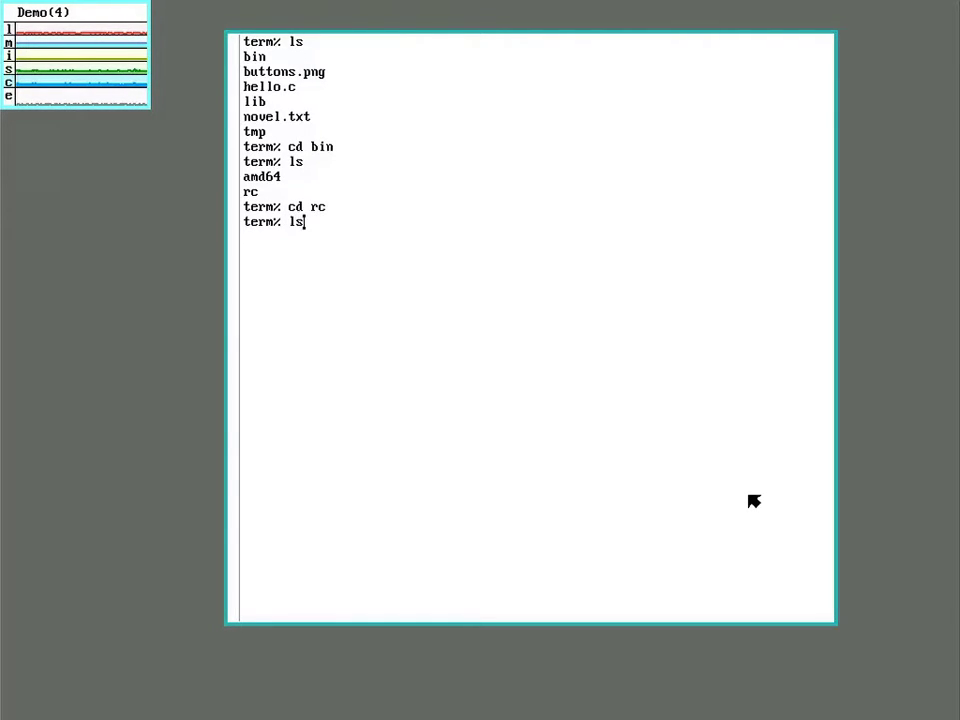
text(ls)
key(Return)
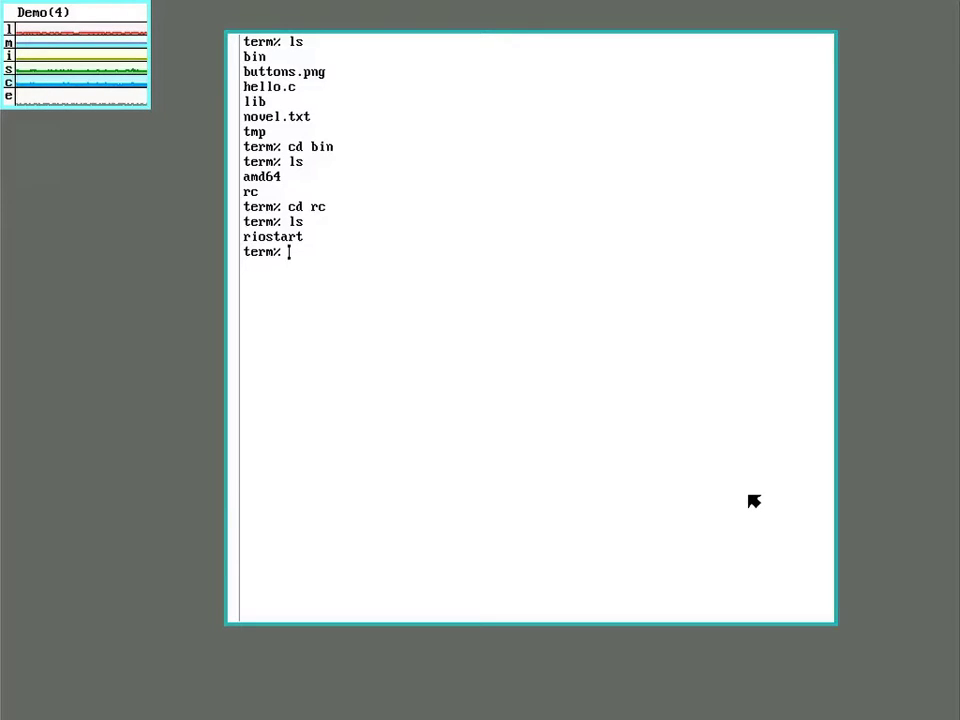
text(cat )
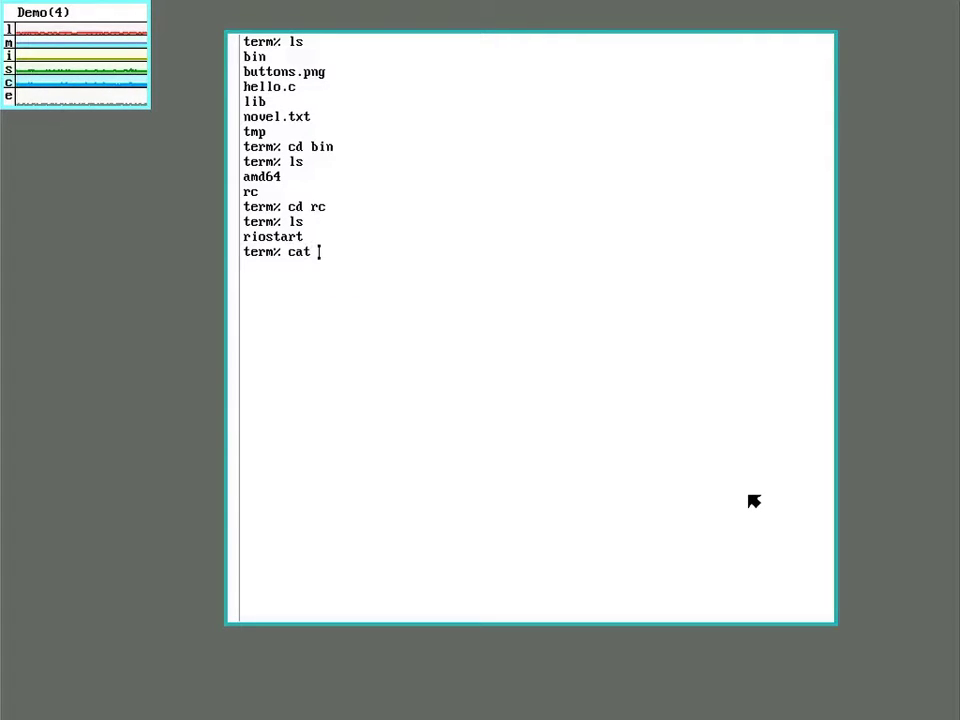
text(riostart)
key(Return)
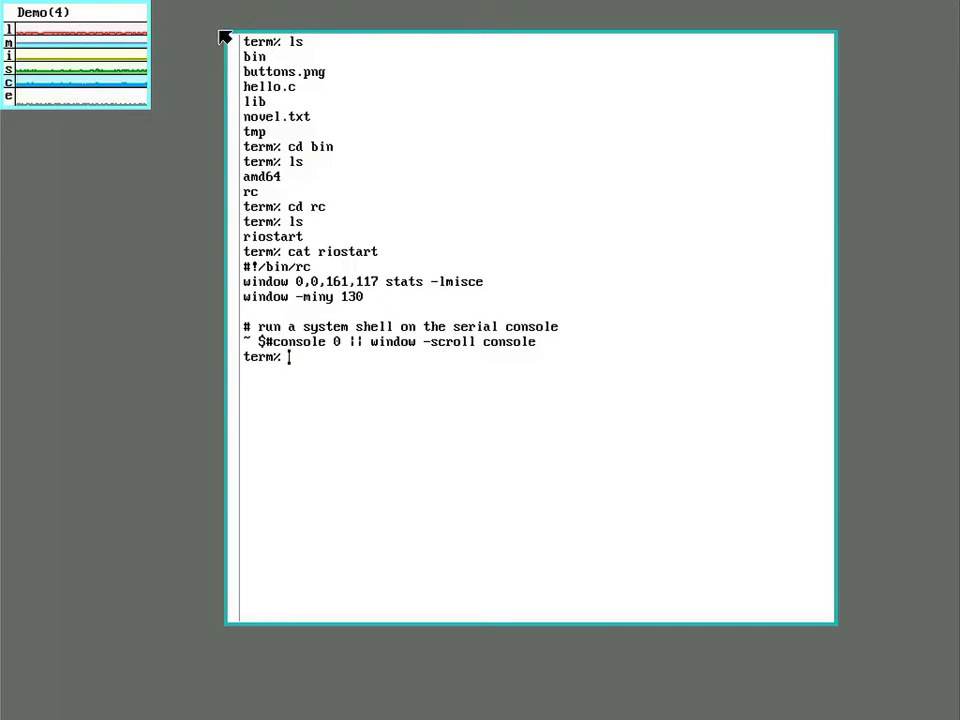
Move the terminal window further to the right, away from the stats window.
drag(227, 36, 325, 30)
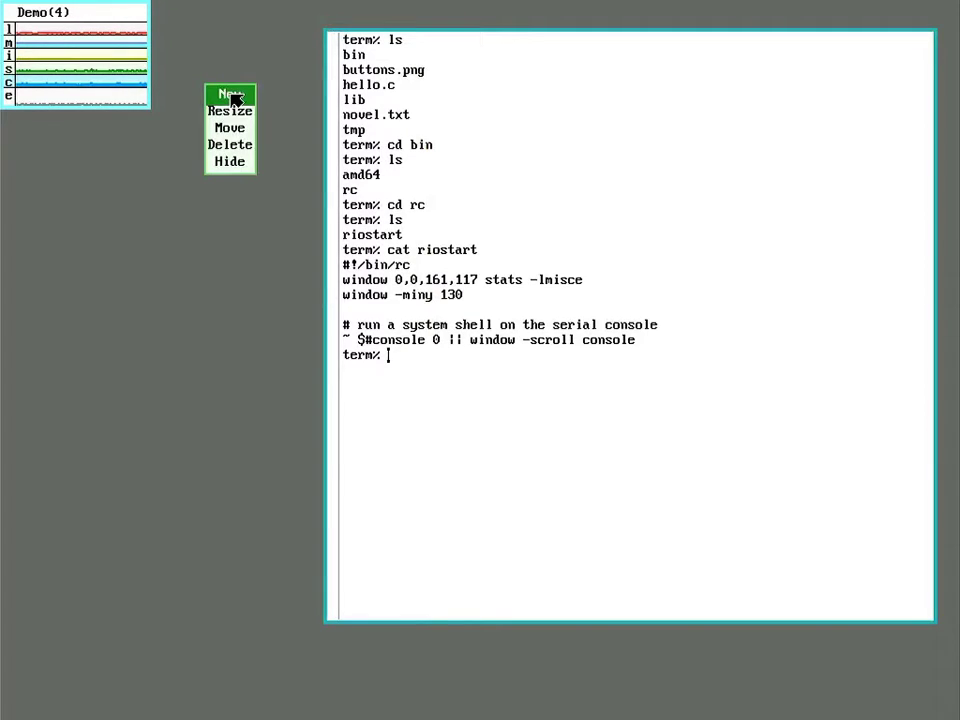
Create a small terminal window directly beside the stats window, matching its height, and run clock in it.
right_click(231, 96)
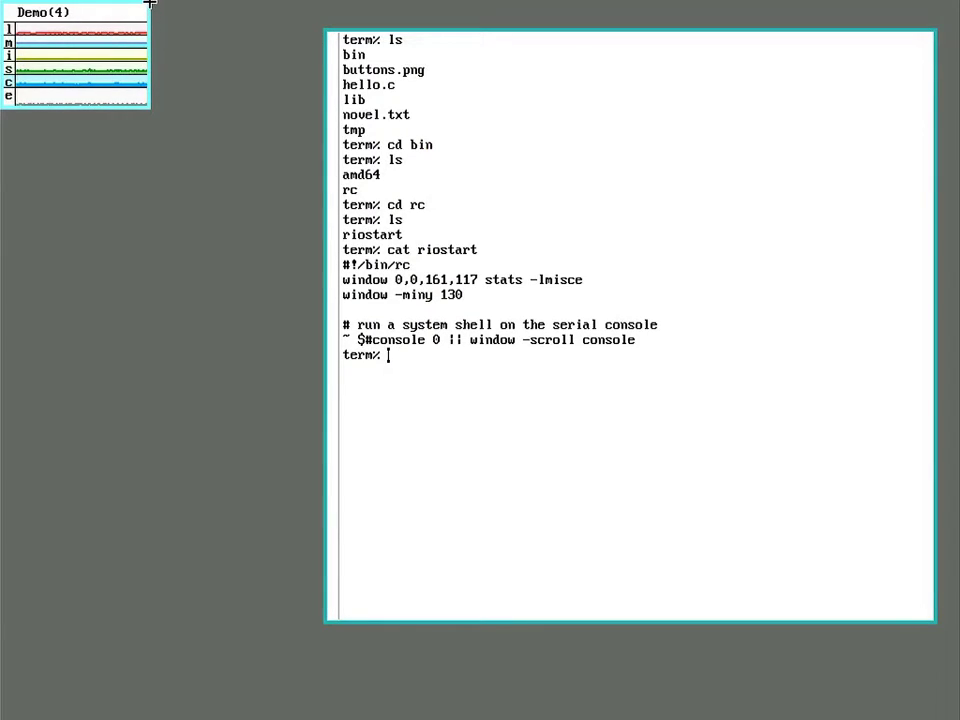
click(165, 32)
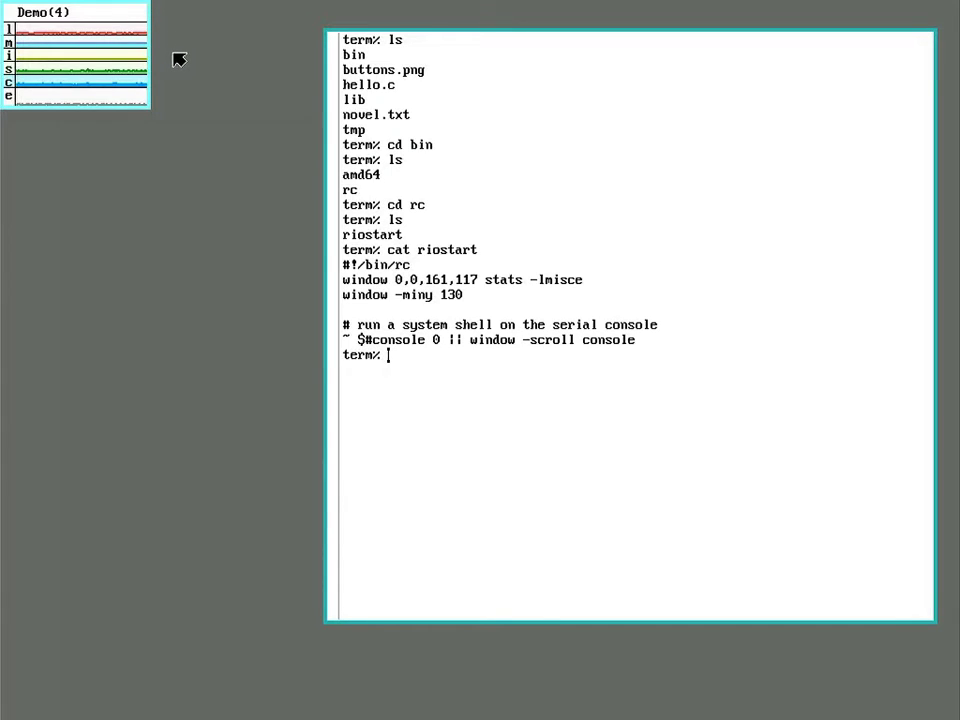
right_click(165, 36)
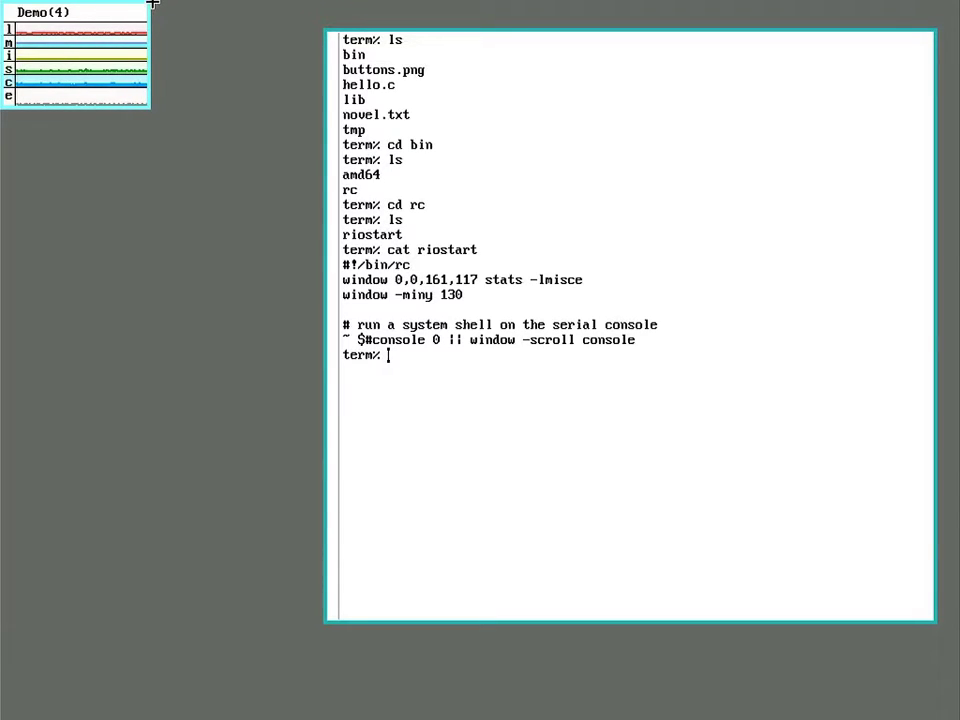
drag(153, 3, 254, 117)
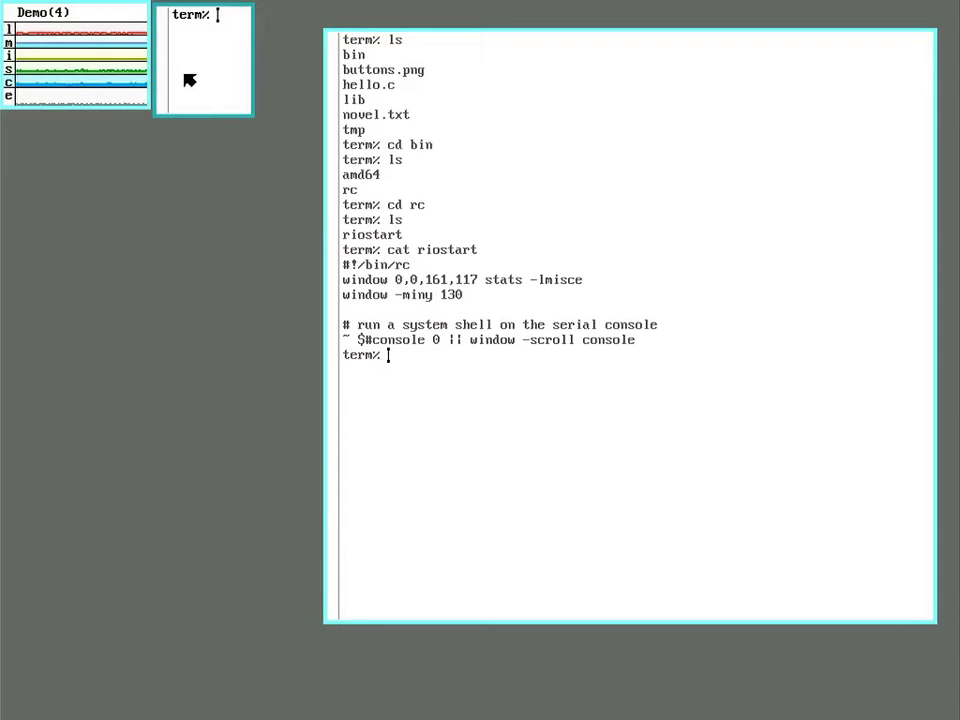
text(clo)
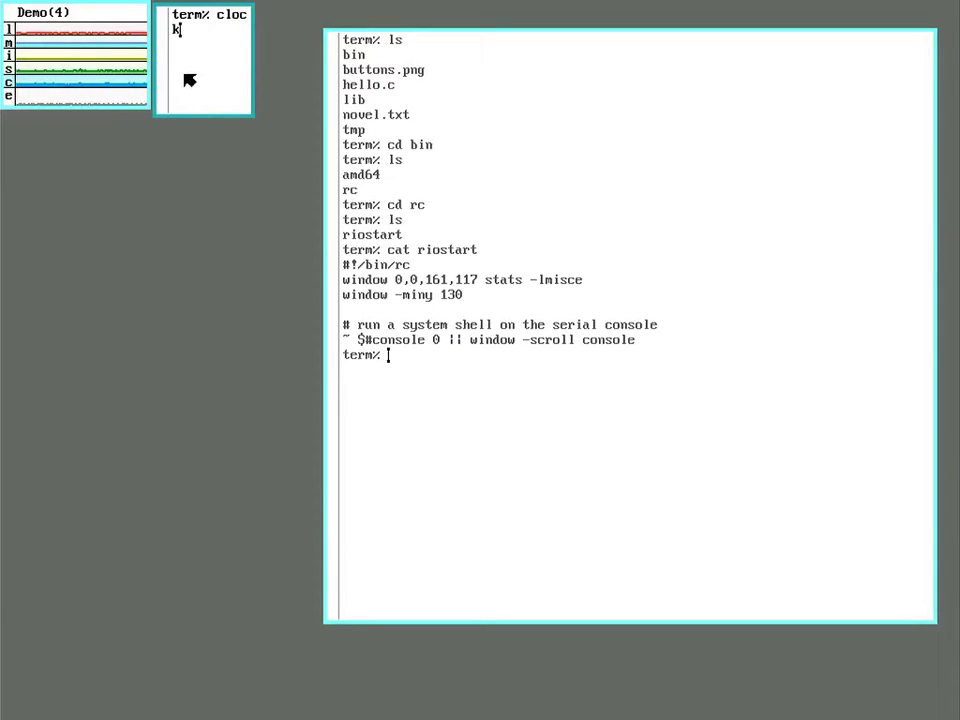
text(ck)
key(Return)
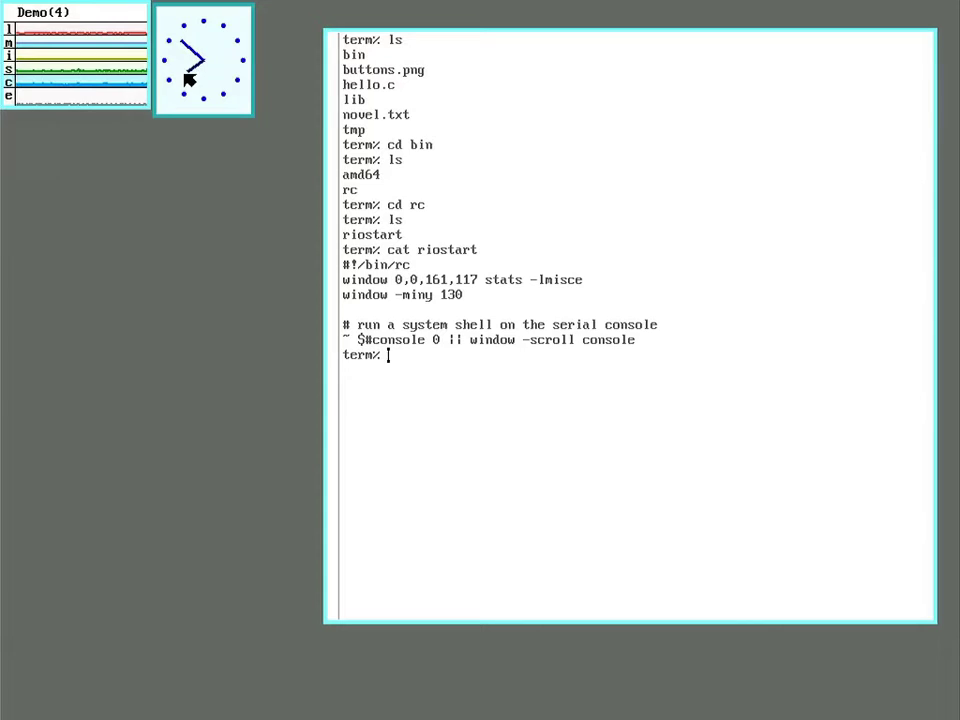
Create a terminal window below the stats window, run wloc in it and copy the output line for the clock window.
right_click(40, 640)
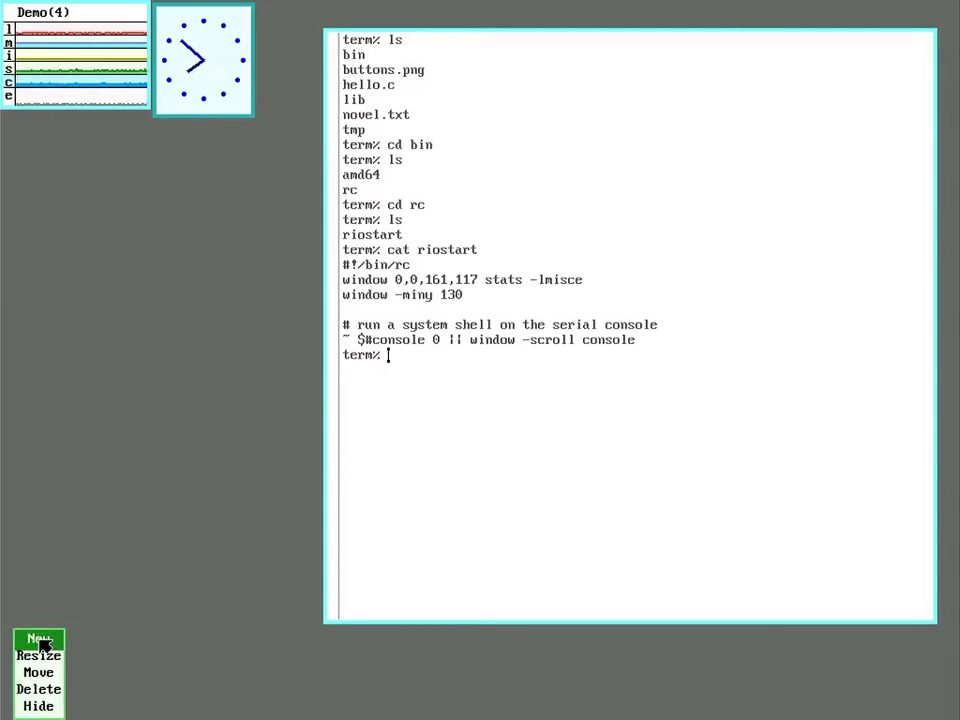
drag(41, 648, 362, 358)
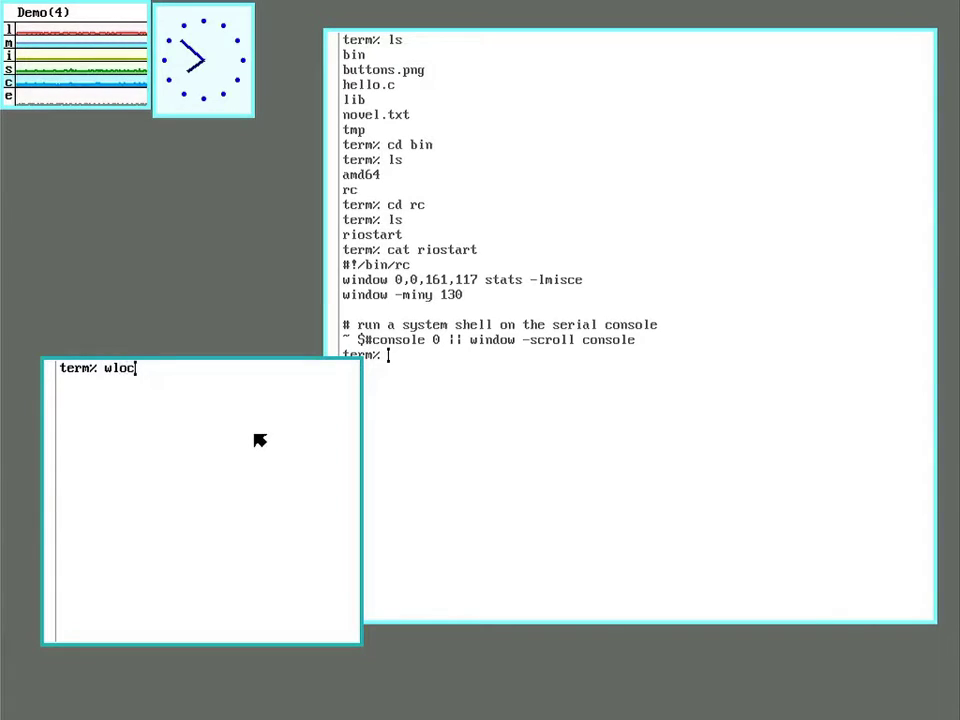
key(Return)
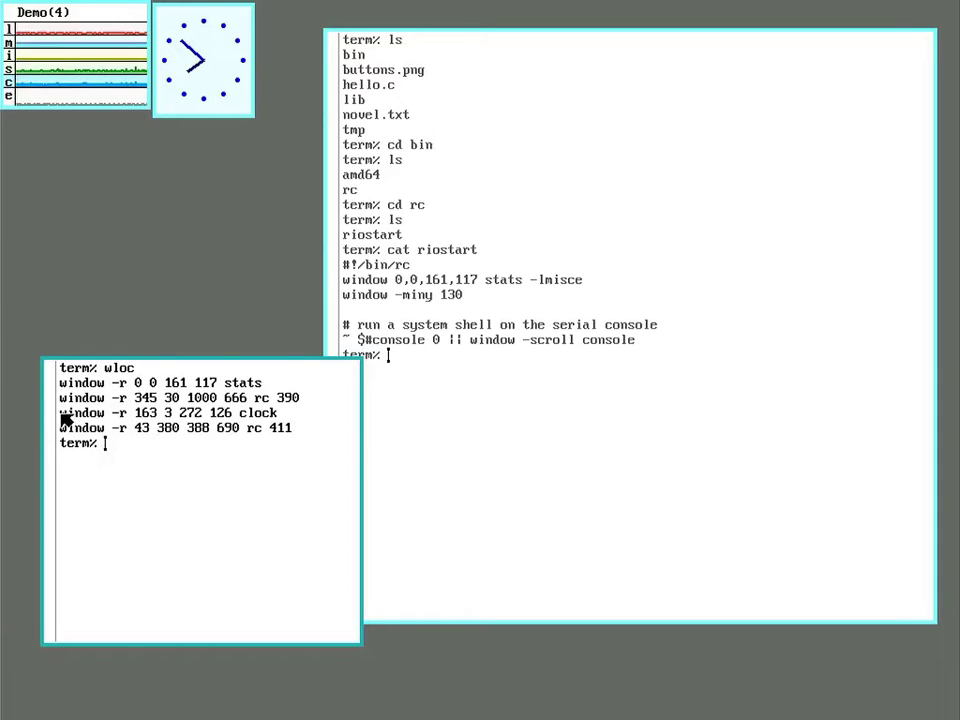
drag(63, 418, 298, 423)
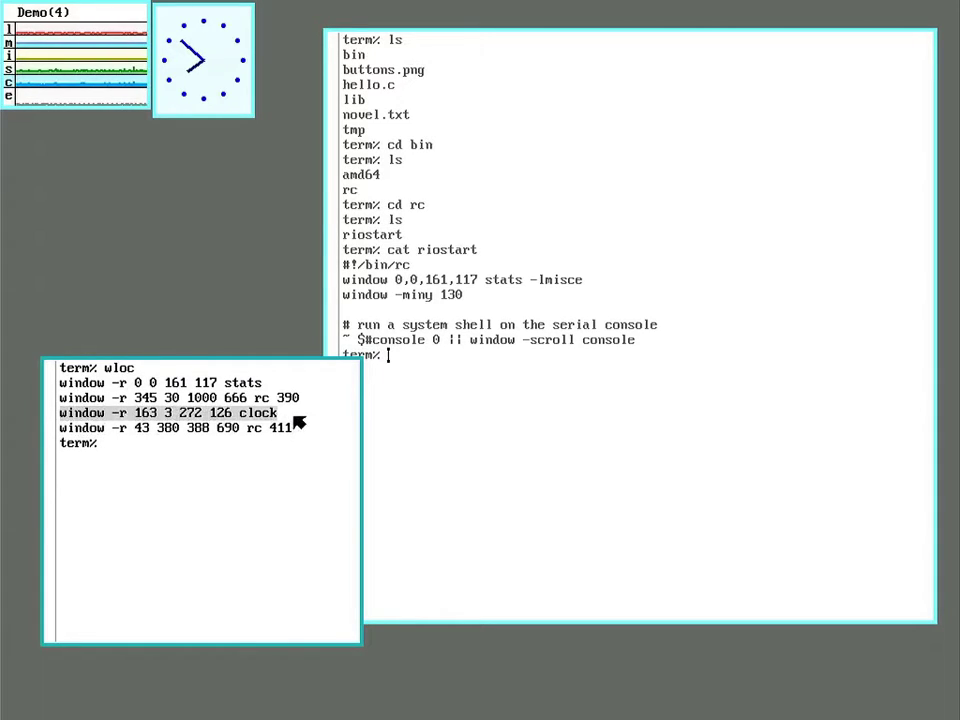
middle_click(298, 423)
right_click(298, 423)
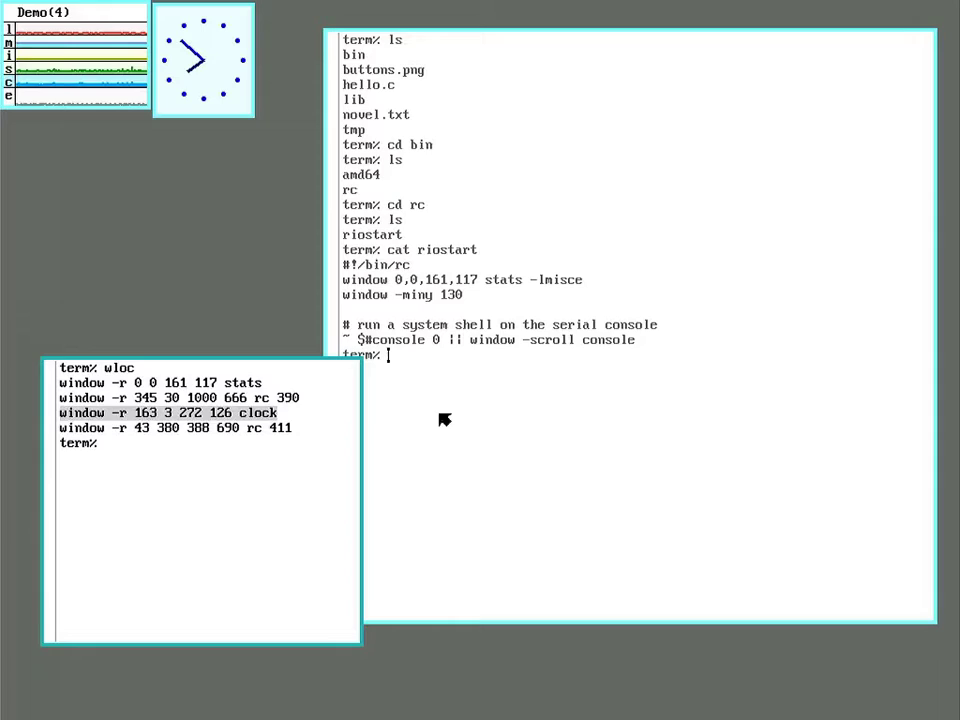
Start acme in the large terminal window, open riostart from the directory listing and move the file into the wider empty column.
click(505, 417)
text(ac)
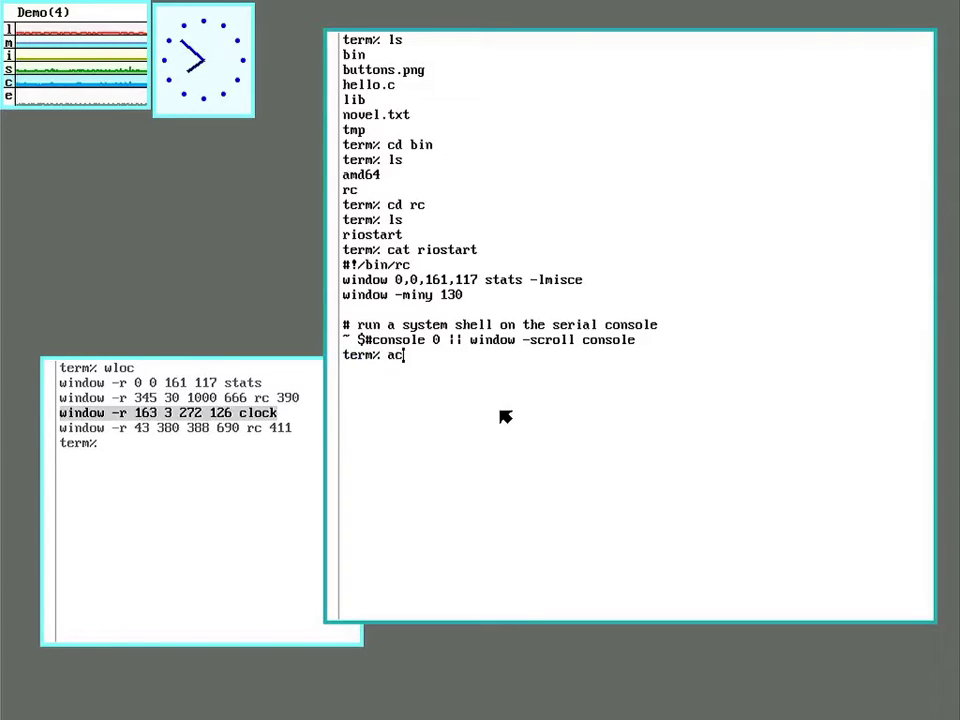
text(me)
key(Return)
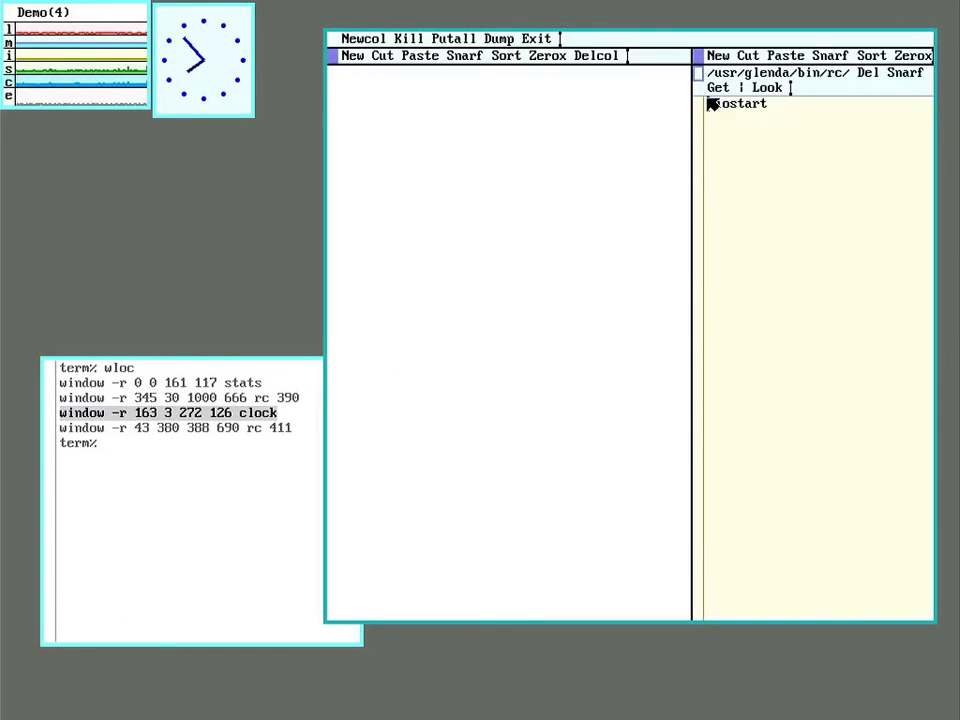
right_click(740, 107)
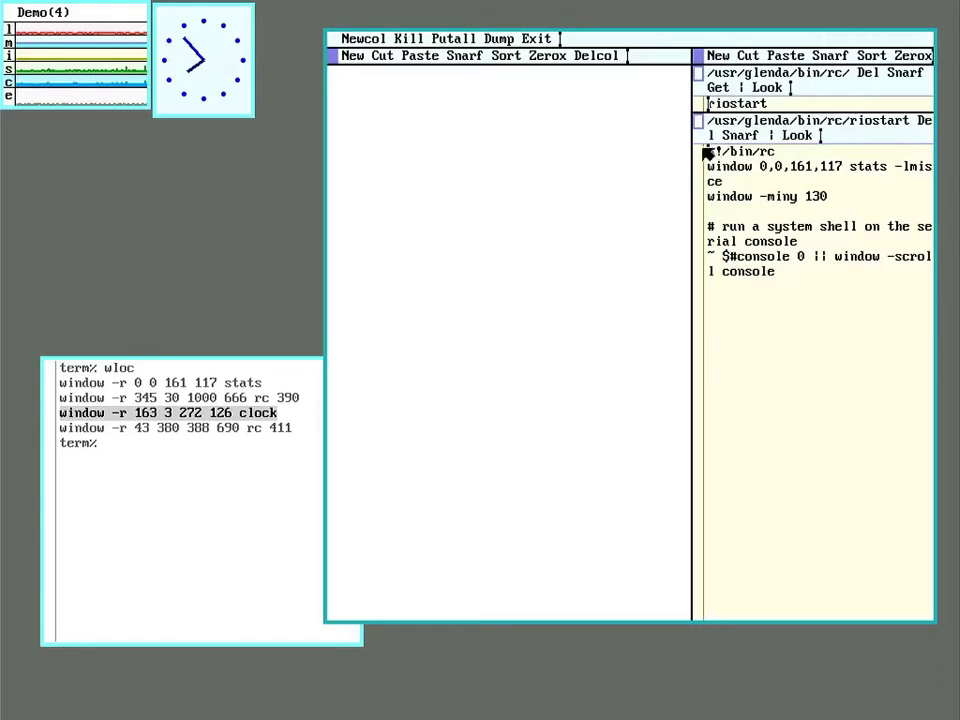
drag(696, 126, 540, 120)
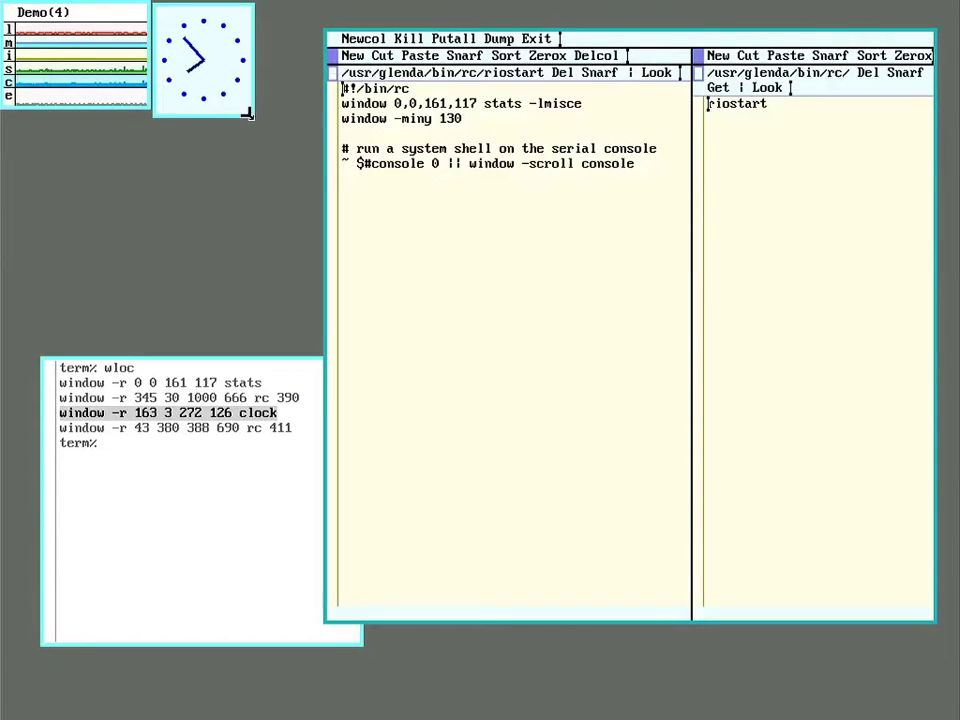
click(563, 121)
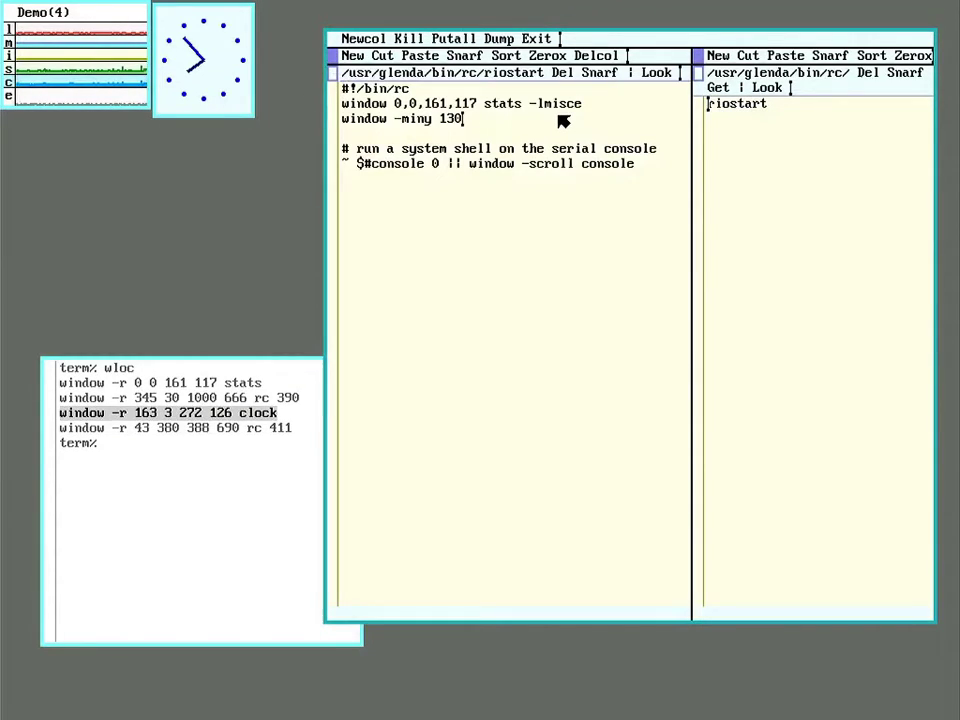
key(Return)
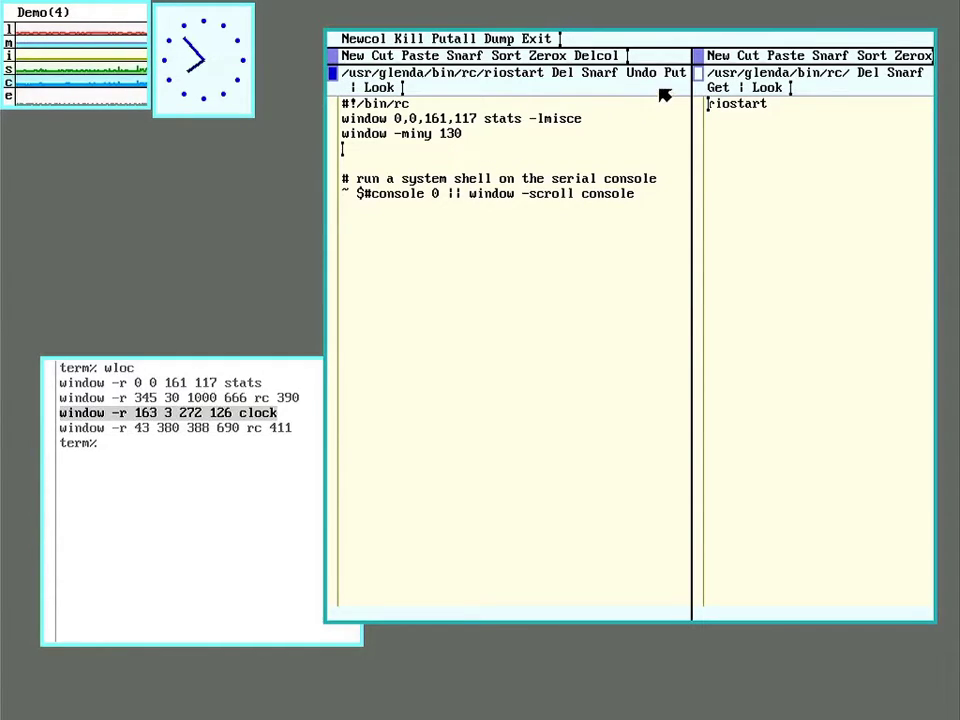
middle_click(431, 60)
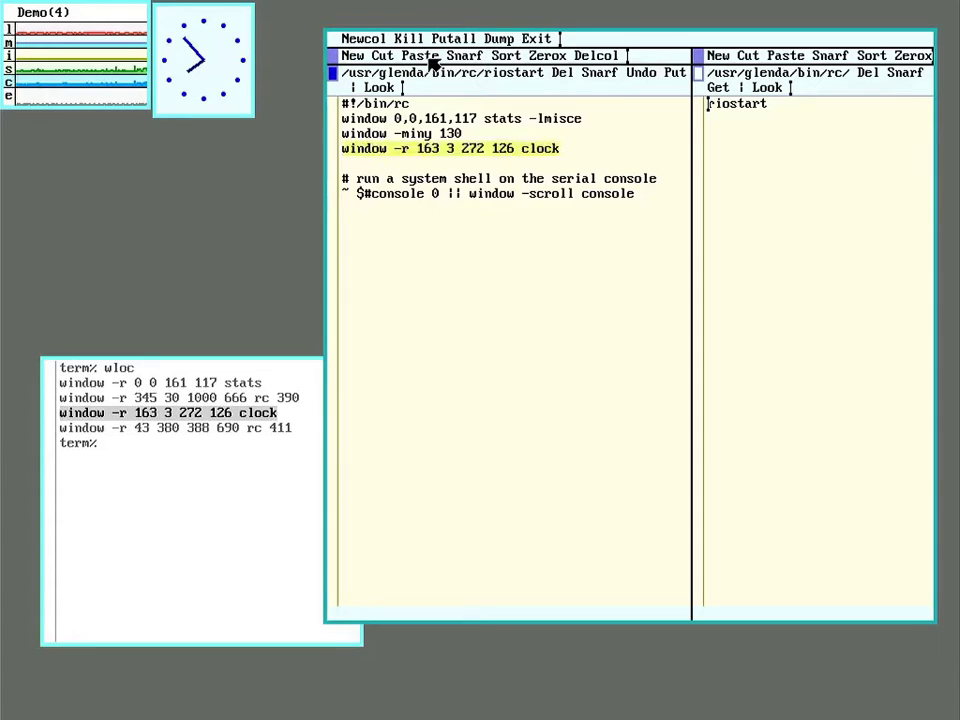
click(571, 152)
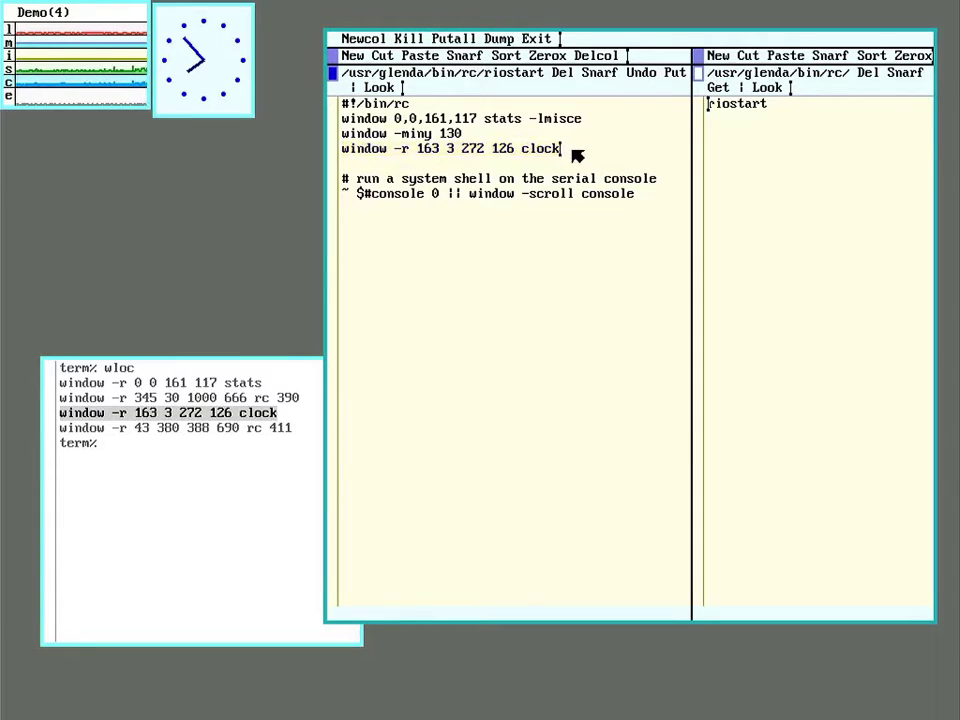
middle_click(678, 73)
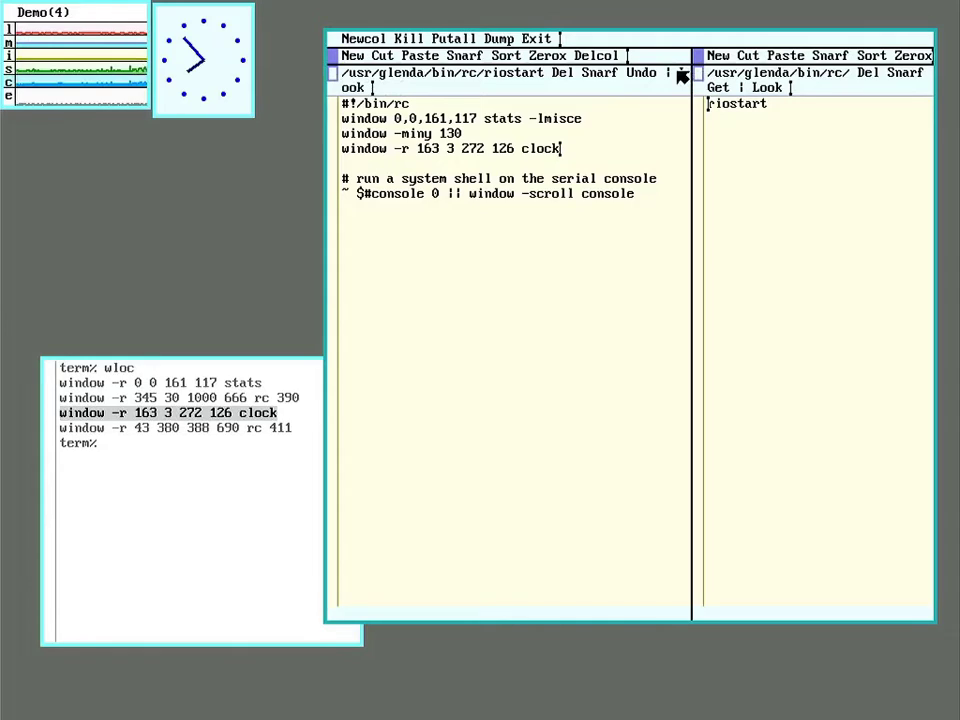
middle_click(540, 42)
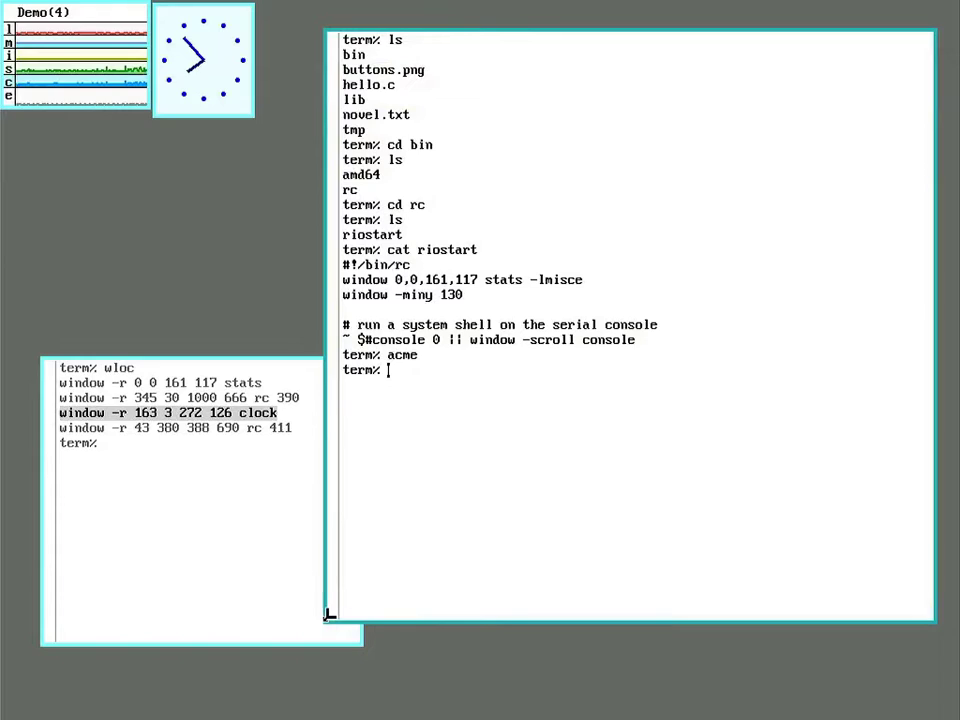
Enlarge the large terminal window and test the startup script in a nested session with "rio -i riostart".
drag(329, 614, 186, 682)
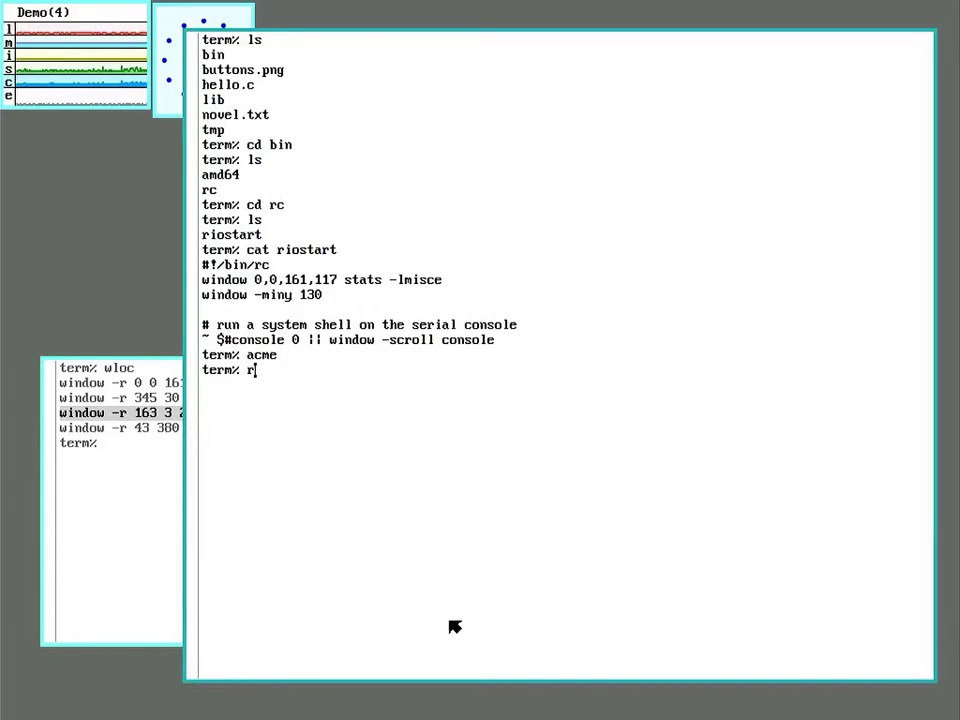
text(io -i )
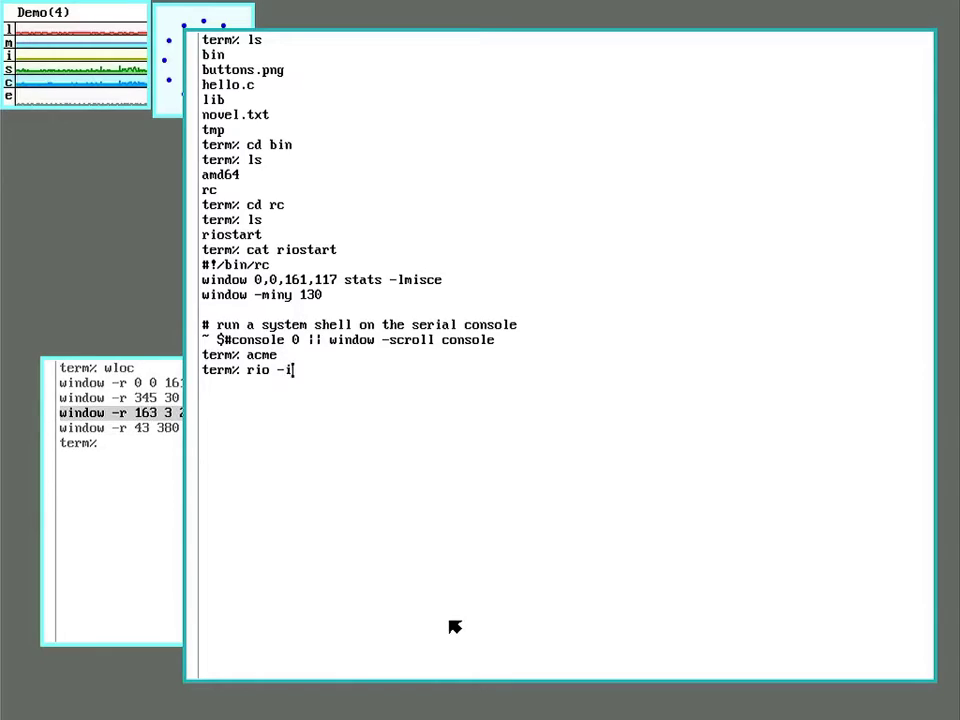
text(riost)
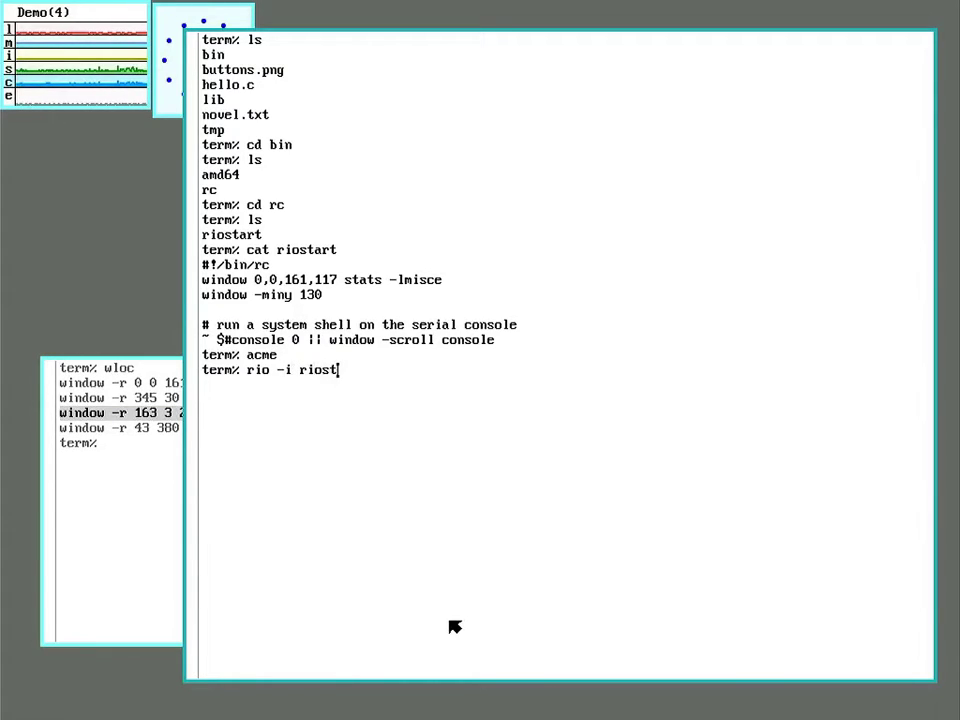
key(BackSpace)
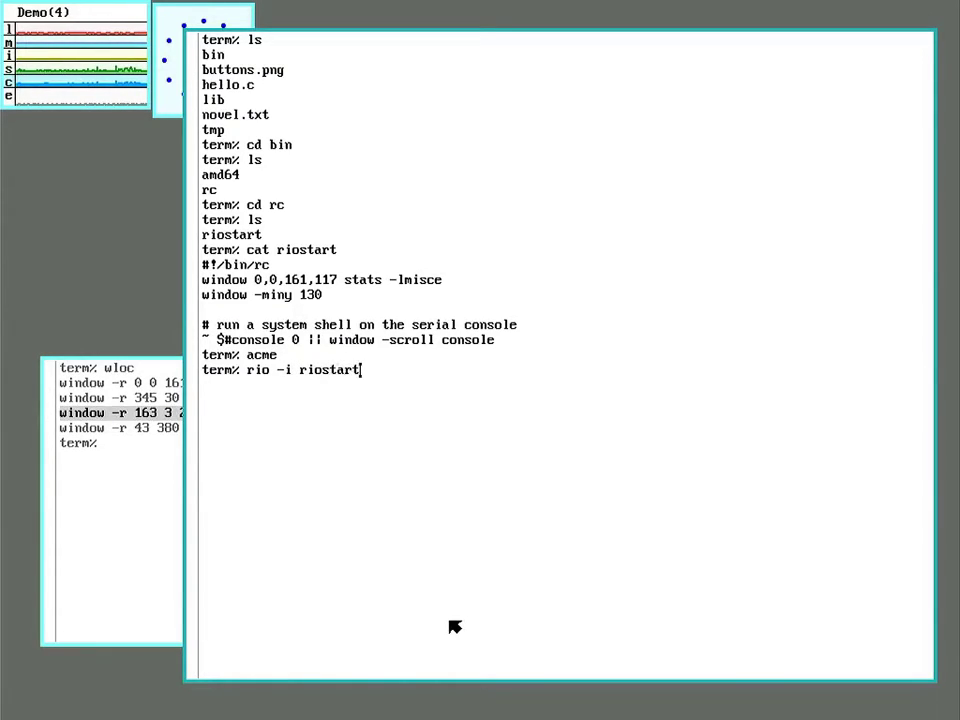
text(tart)
key(Return)
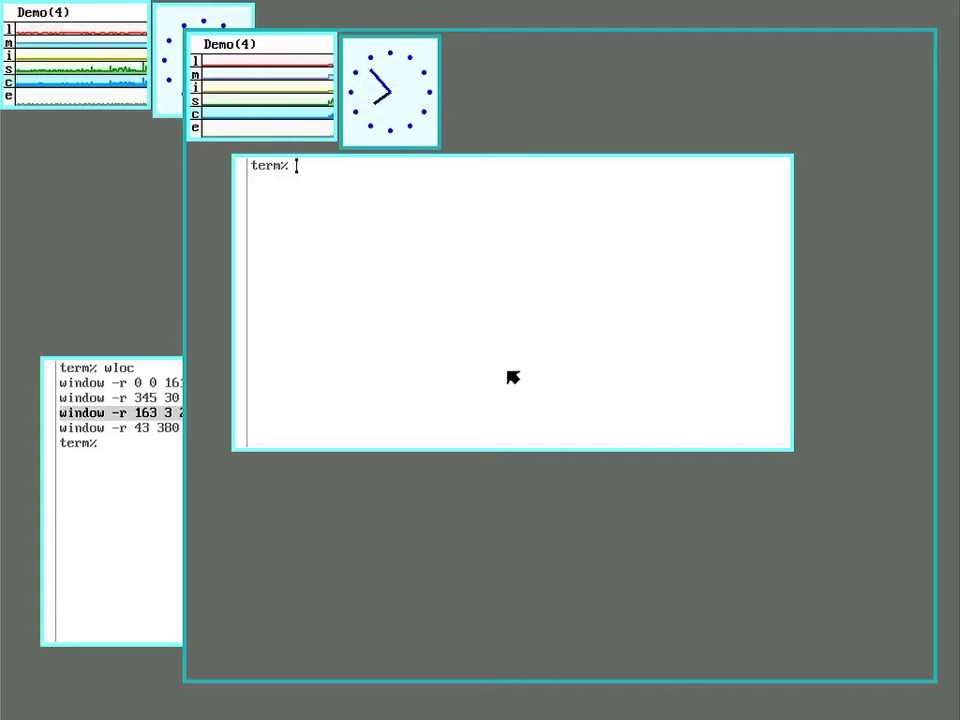
Delete the window holding the nested rio session and enlarge the remaining wloc terminal window to cover most of the screen.
right_click(63, 316)
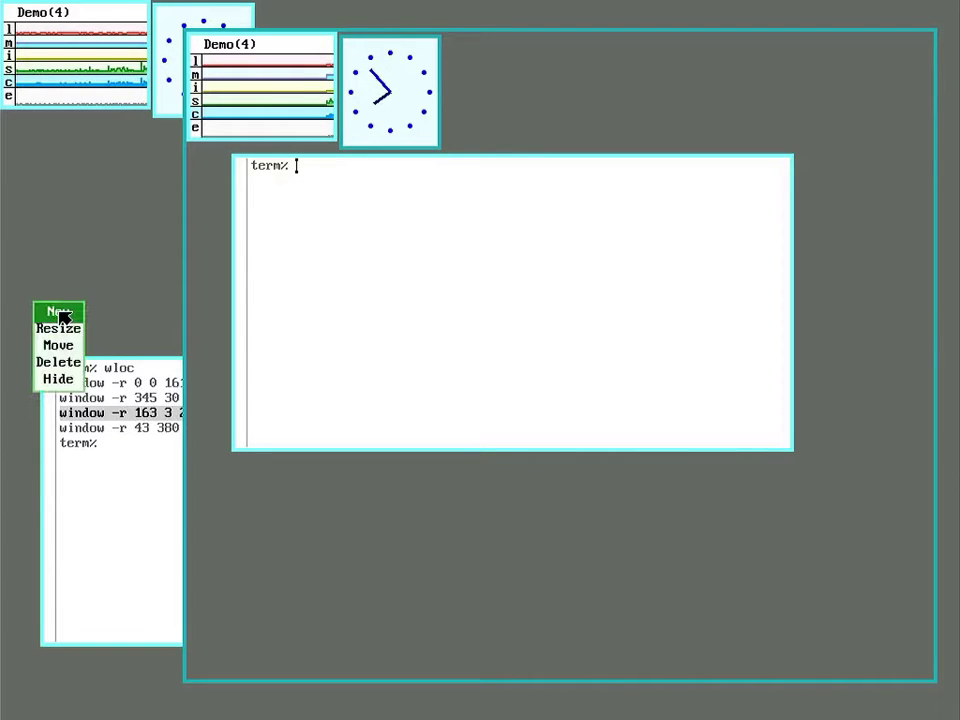
click(60, 362)
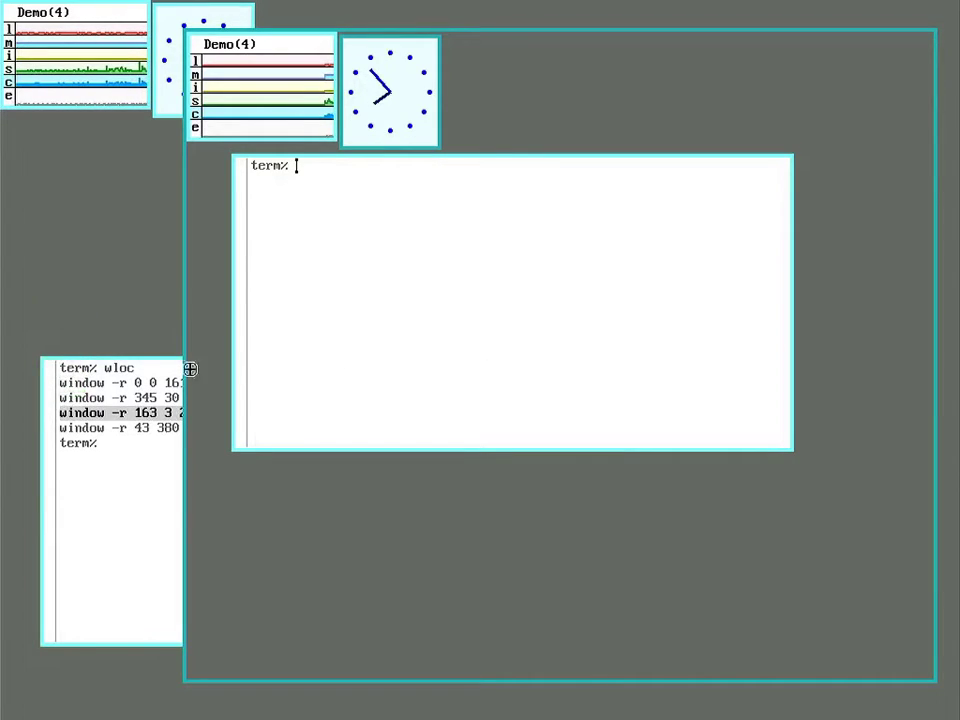
right_click(444, 328)
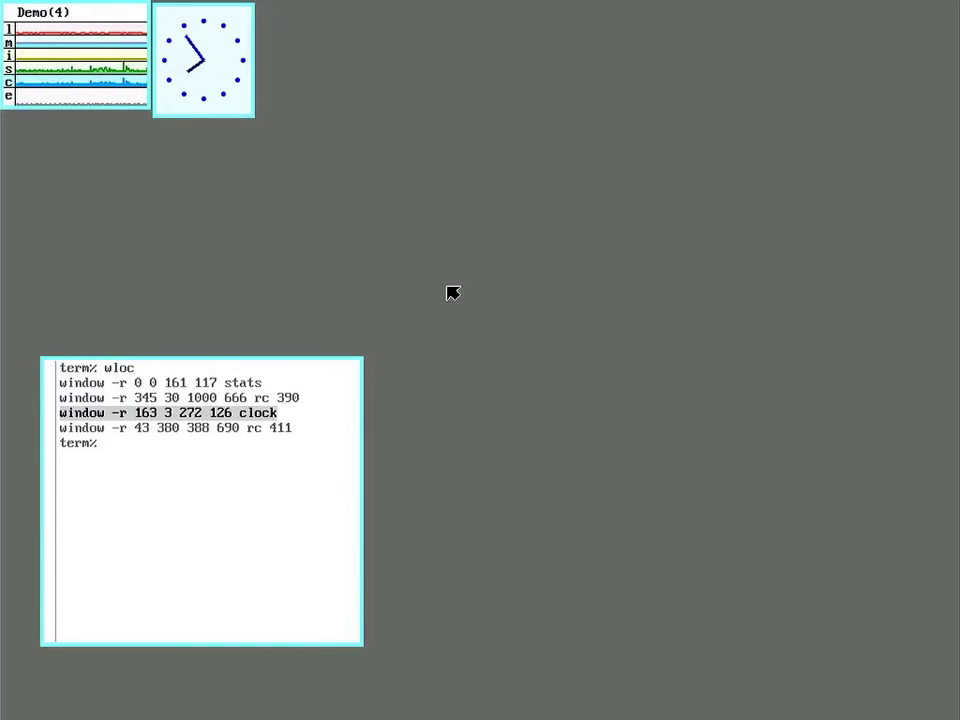
click(326, 490)
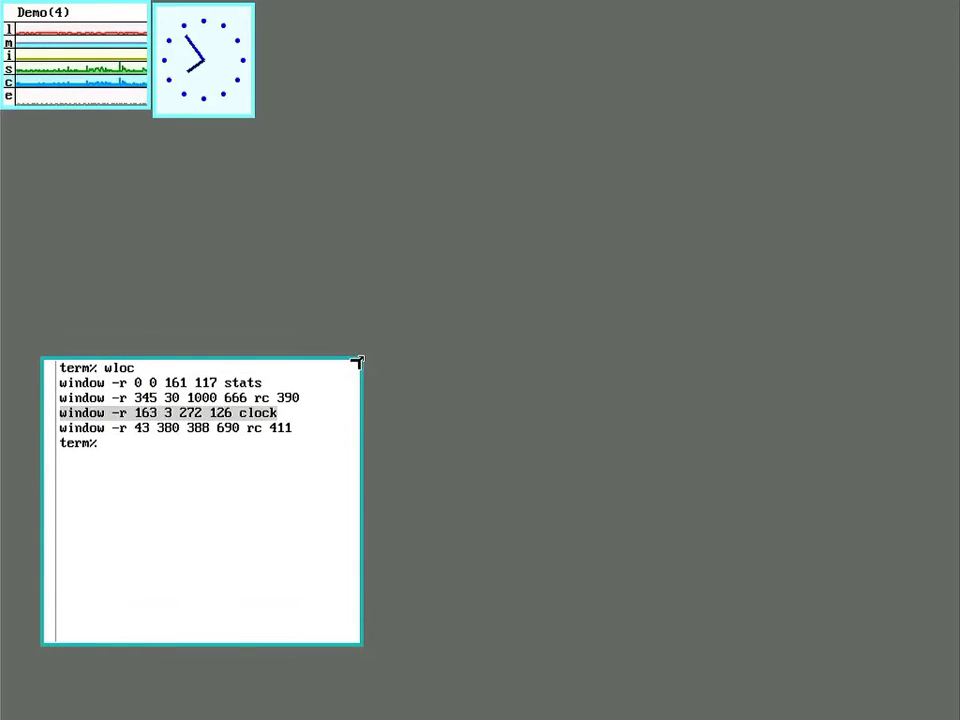
drag(358, 363, 799, 44)
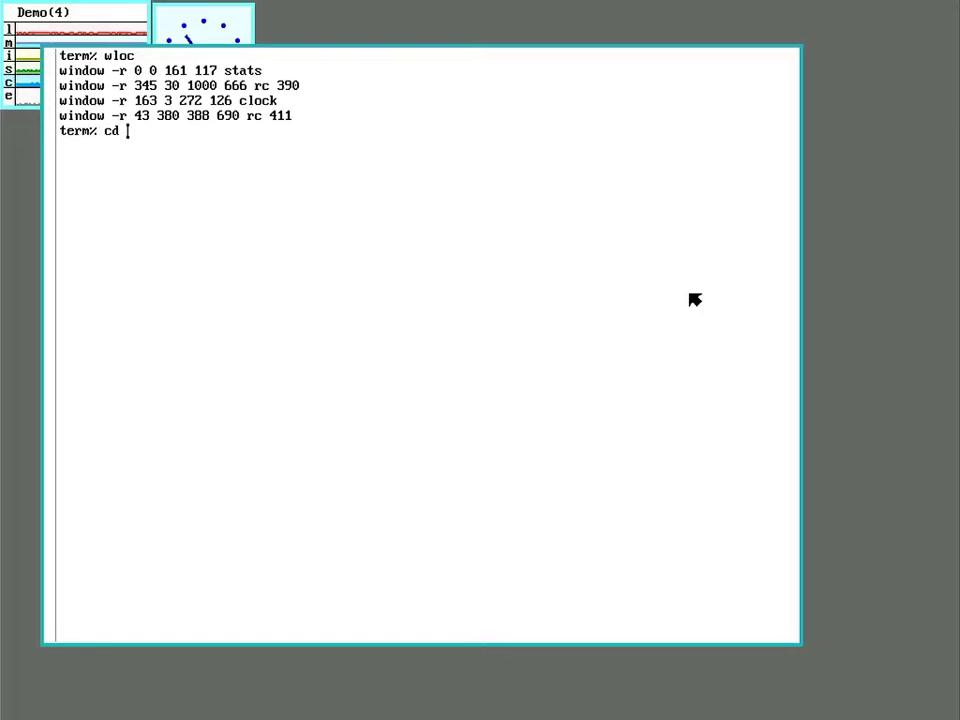
Change to /rc and list its contents, and go into its bin directory and print the working directory.
text(c)
key(Return)
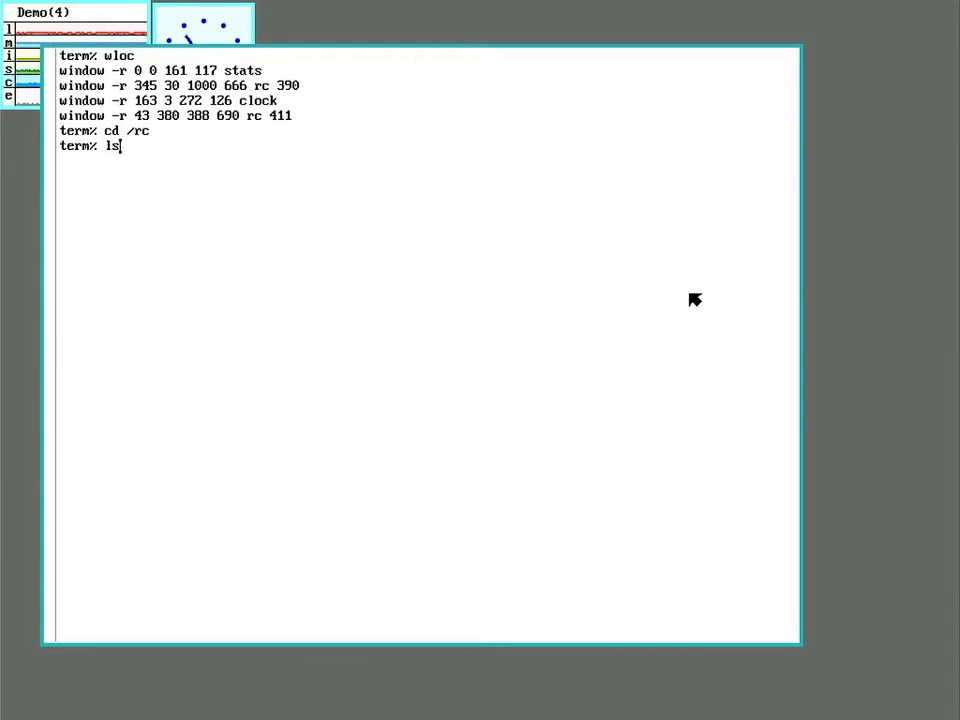
text(ls)
key(Return)
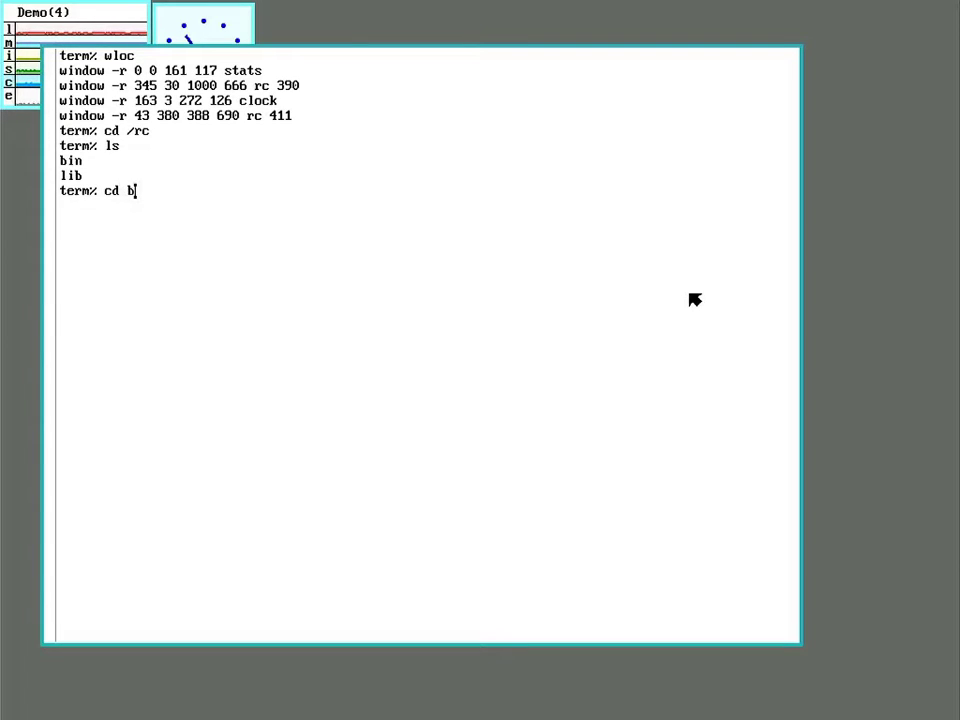
text(cd bin)
key(Return)
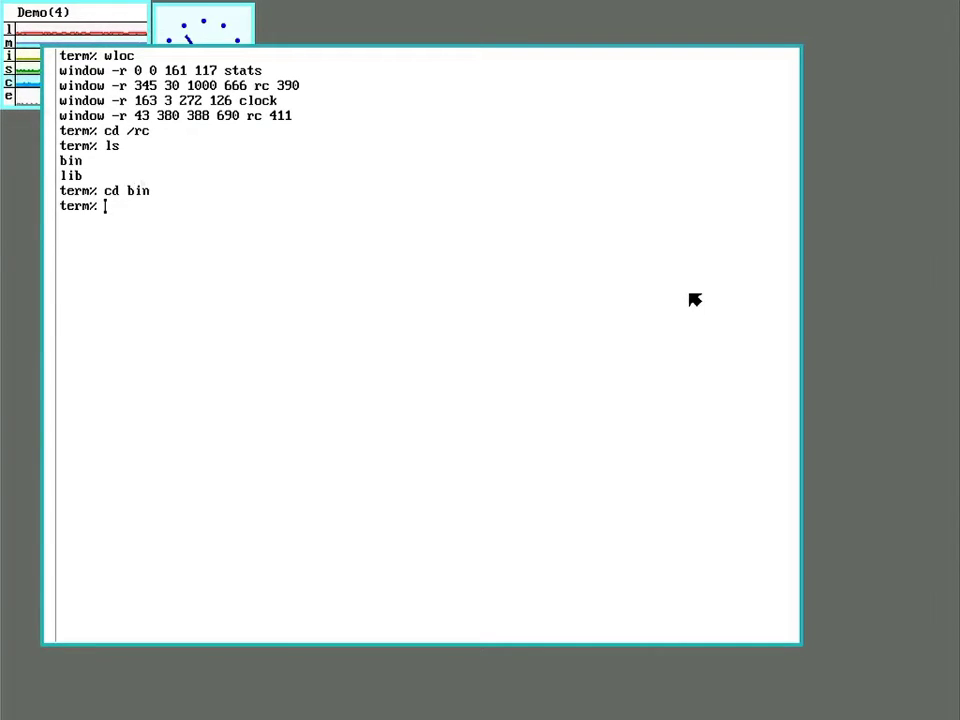
text(pwd)
key(Return)
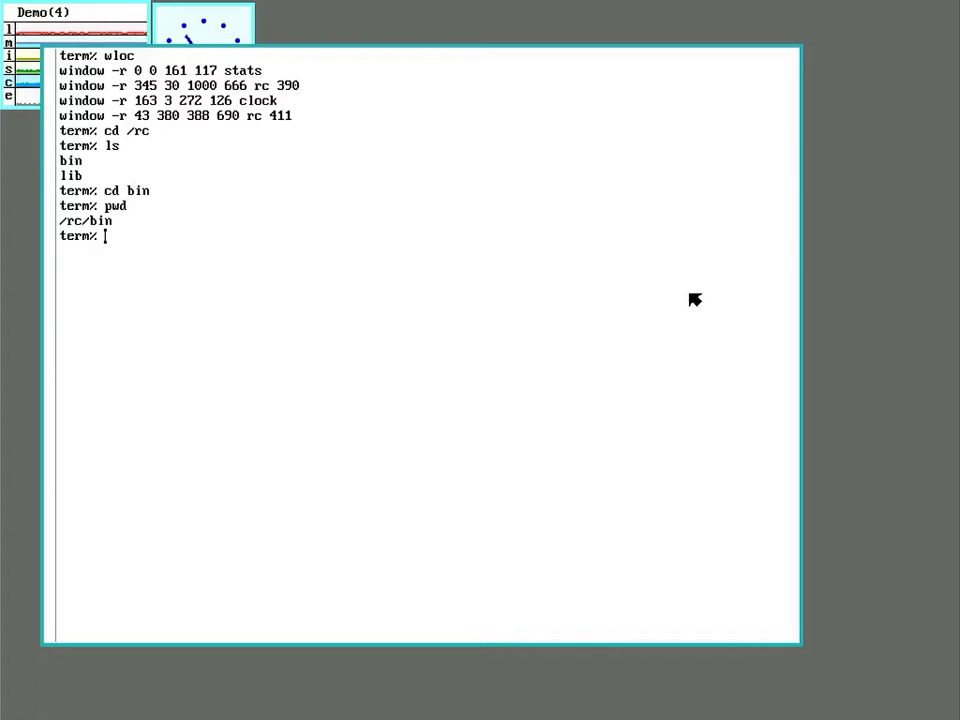
List the contents of /rc/bin in columns with lc and look through the available scripts.
text(lc)
key(Return)
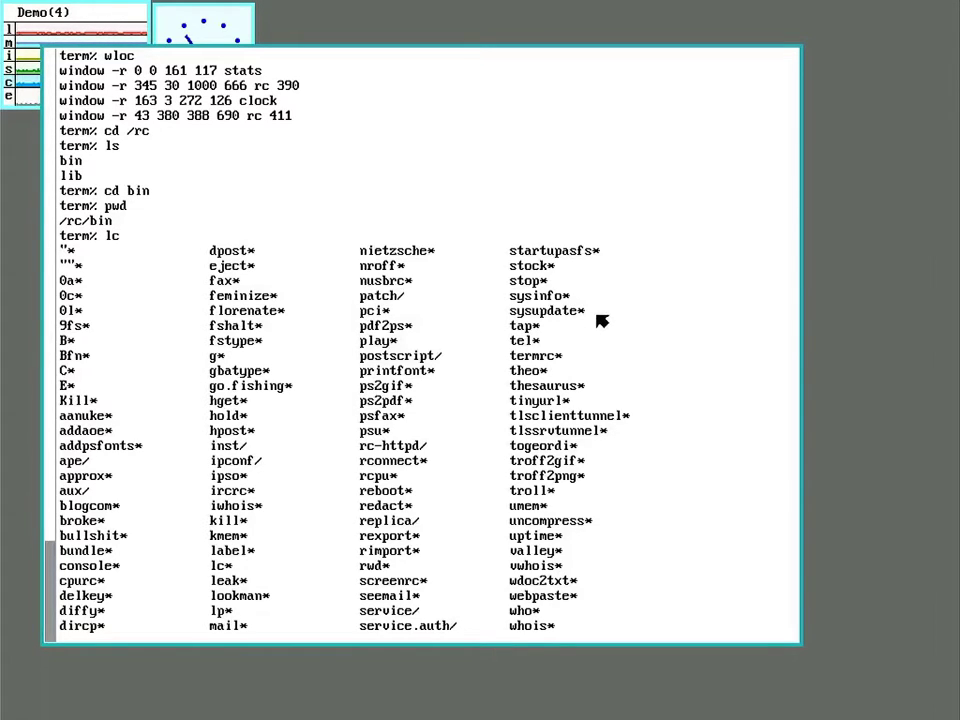
scroll(586, 342, down, 3)
scroll(586, 342, up, 3)
scroll(430, 118, down, 1)
scroll(430, 118, down, 1)
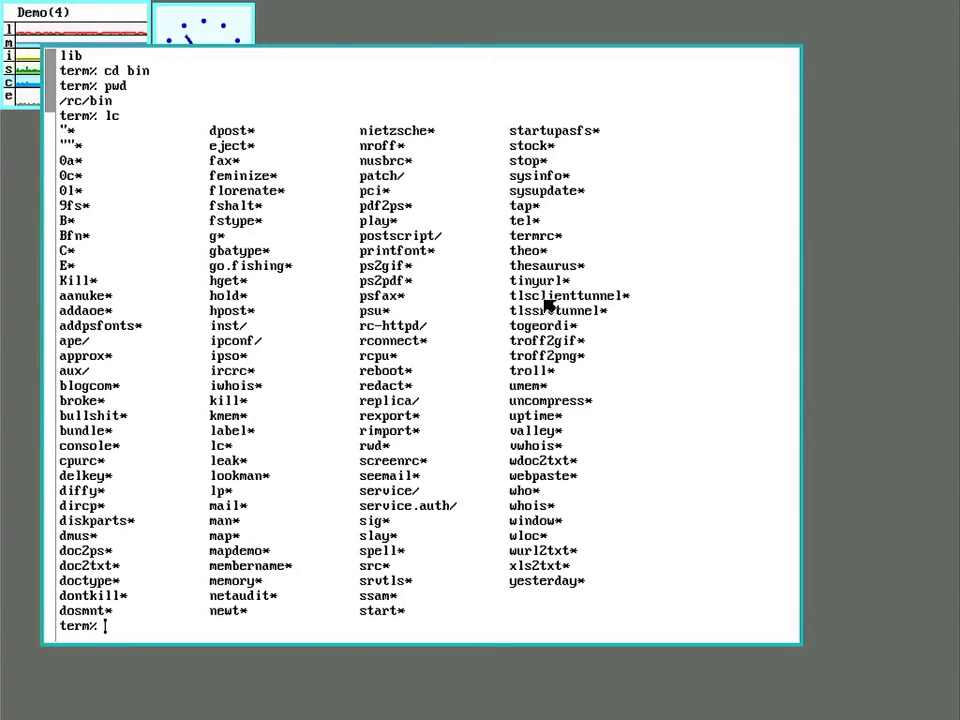
Print the termrc startup script in the terminal with "cat termrc".
click(534, 237)
scroll(490, 491, down, 1)
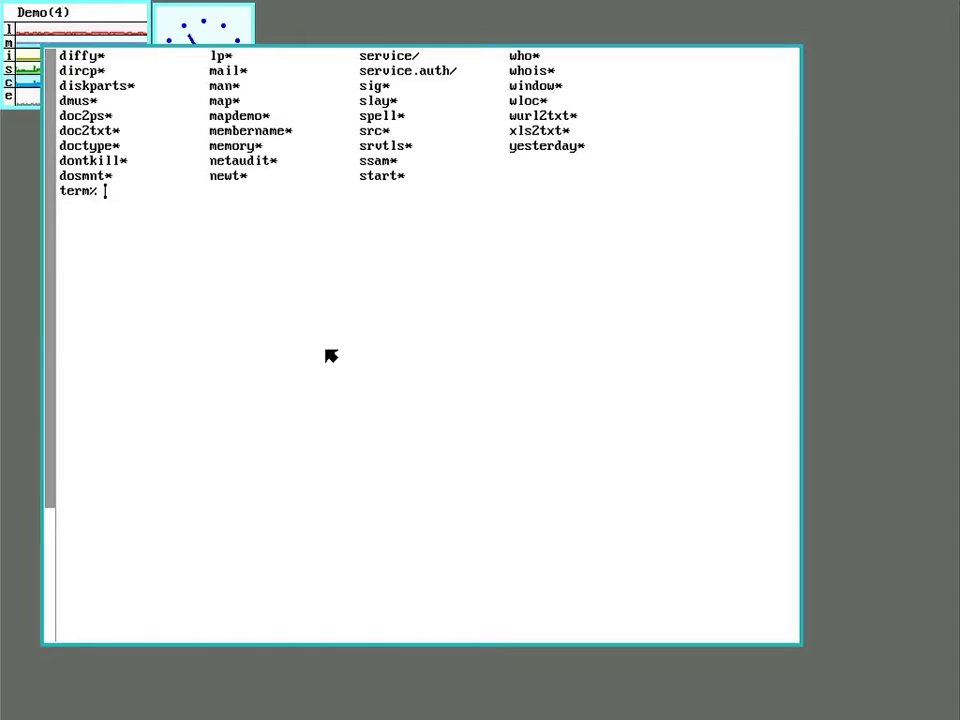
text(at termrc)
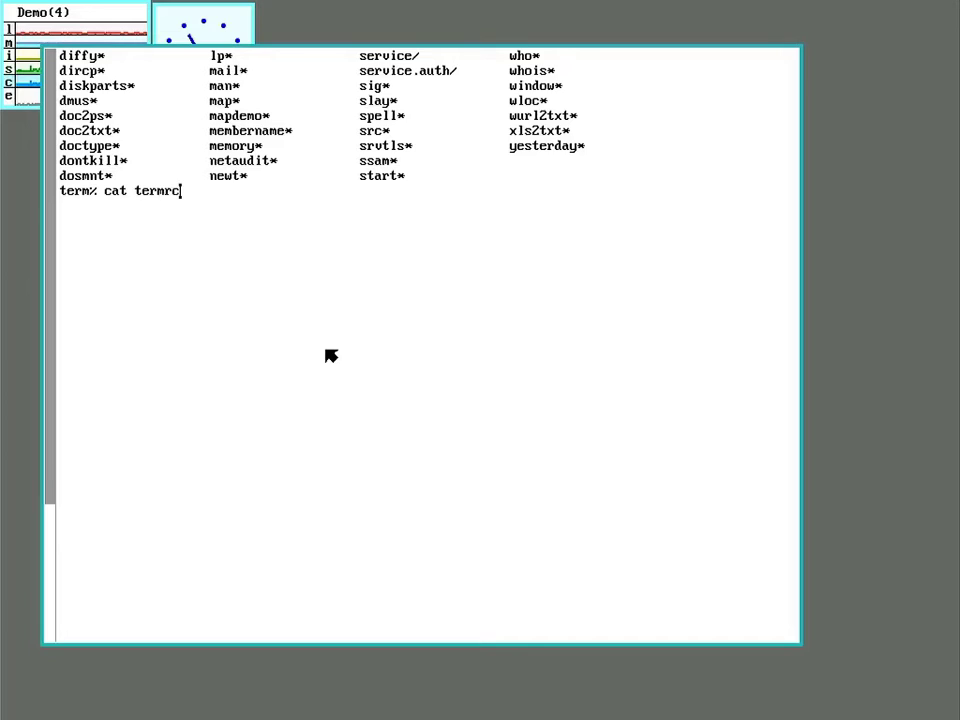
key(Return)
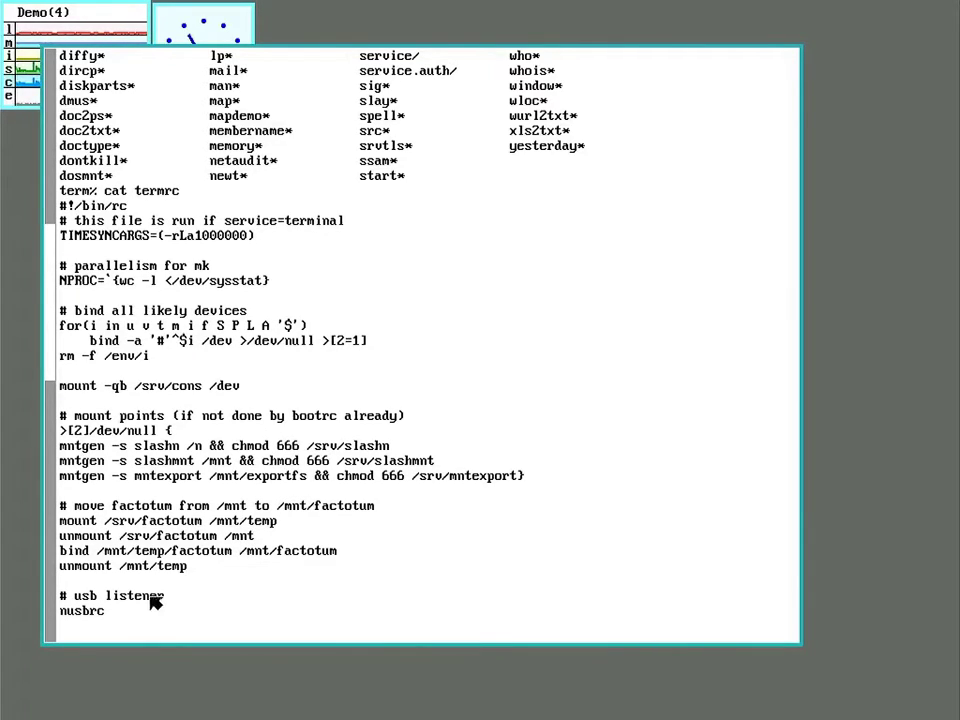
Examine the termrc script's sections, from the USB listener, termrc.local and sysname checks through IP address setup to the closing dontkill line.
scroll(160, 565, down, 1)
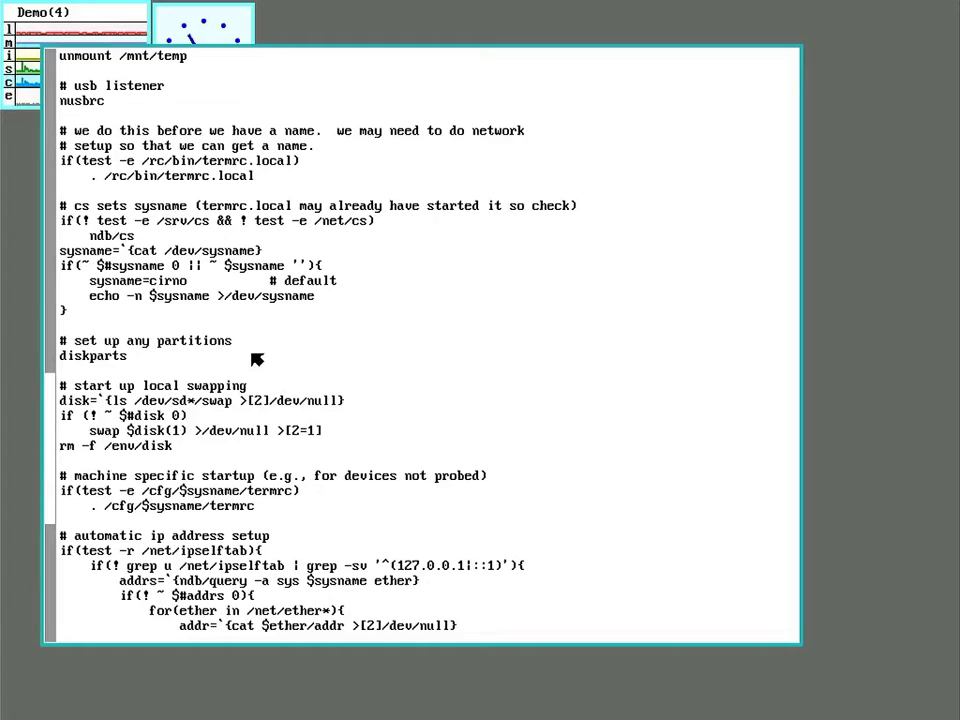
scroll(150, 345, down, 6)
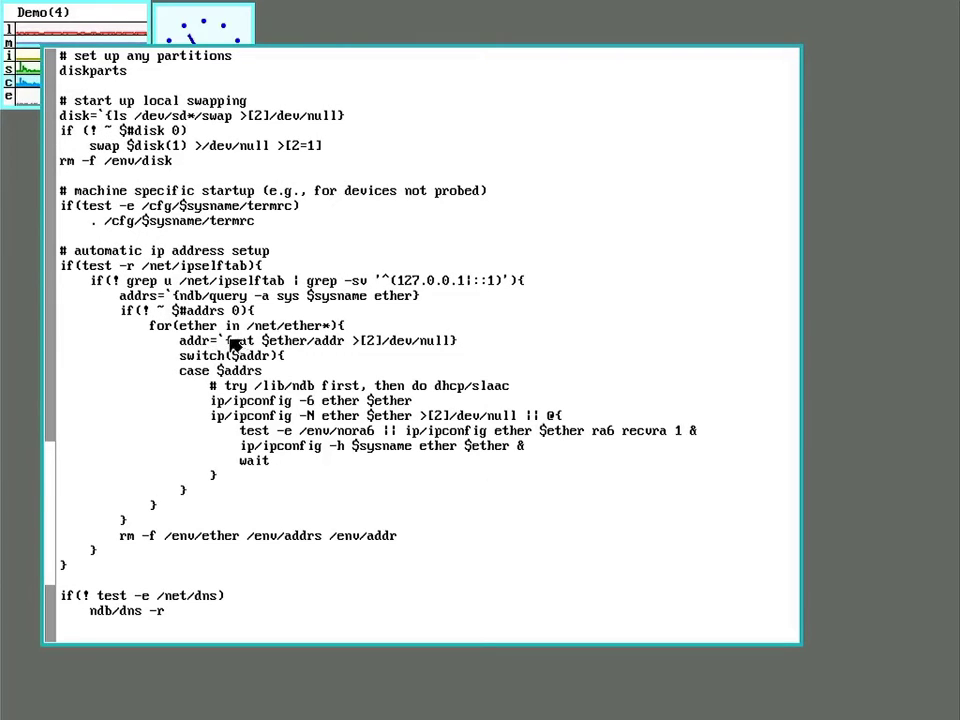
scroll(225, 335, down, 6)
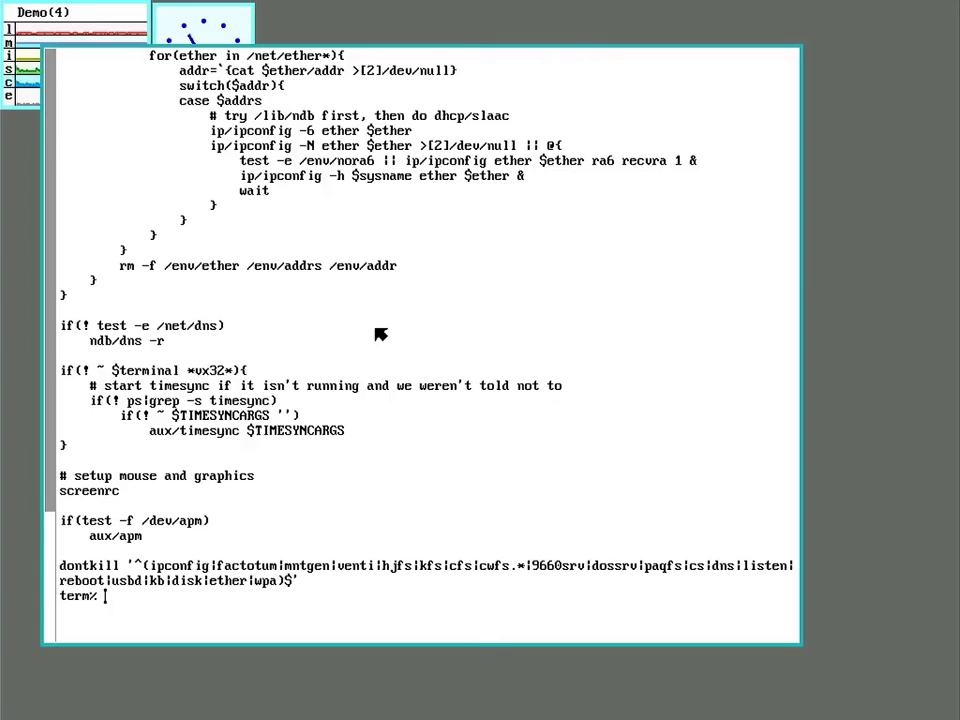
scroll(380, 334, up, 5)
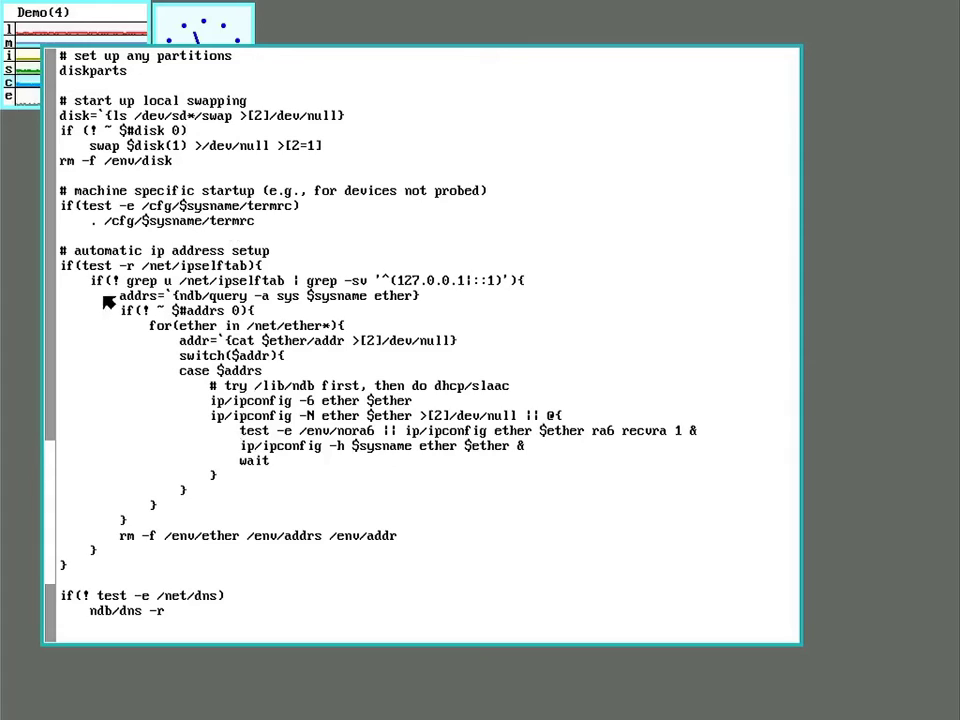
scroll(92, 135, up, 2)
scroll(92, 135, up, 3)
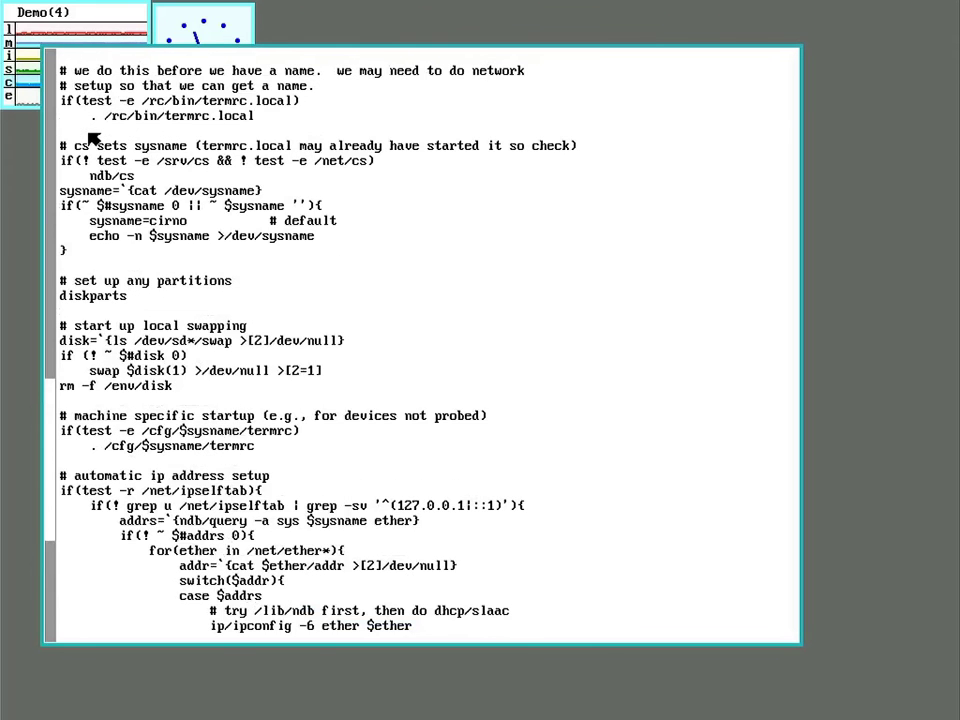
scroll(92, 135, down, 7)
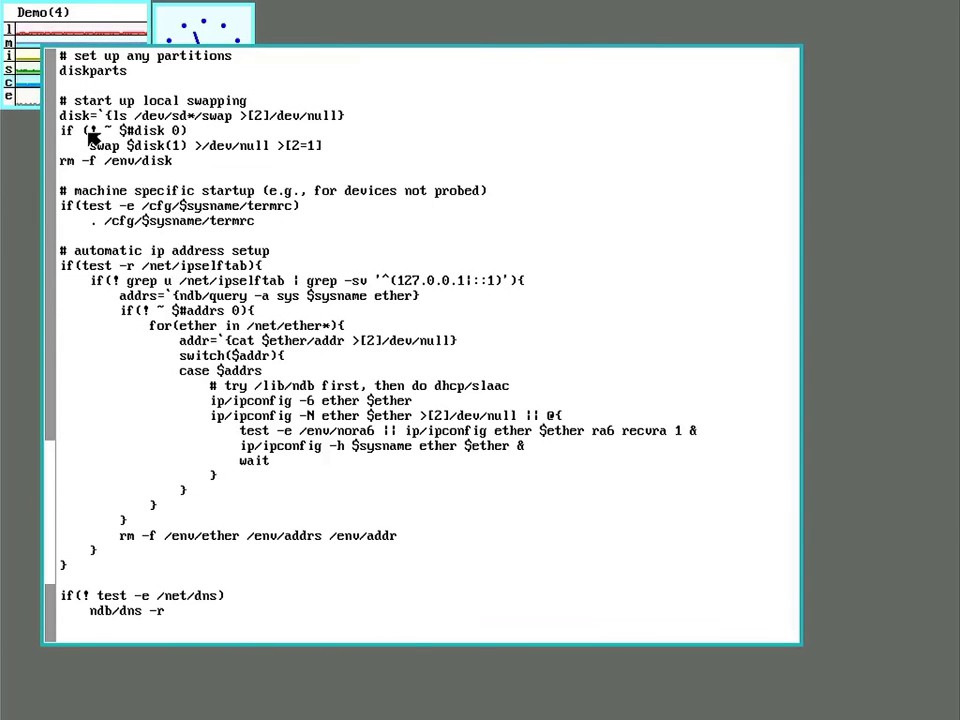
scroll(128, 238, down, 3)
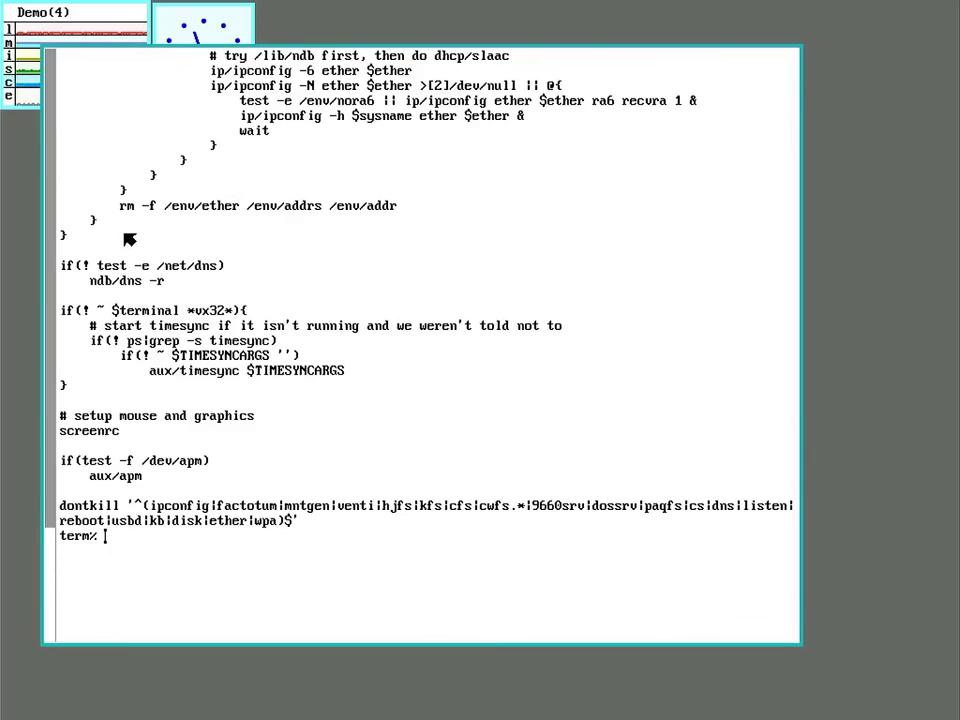